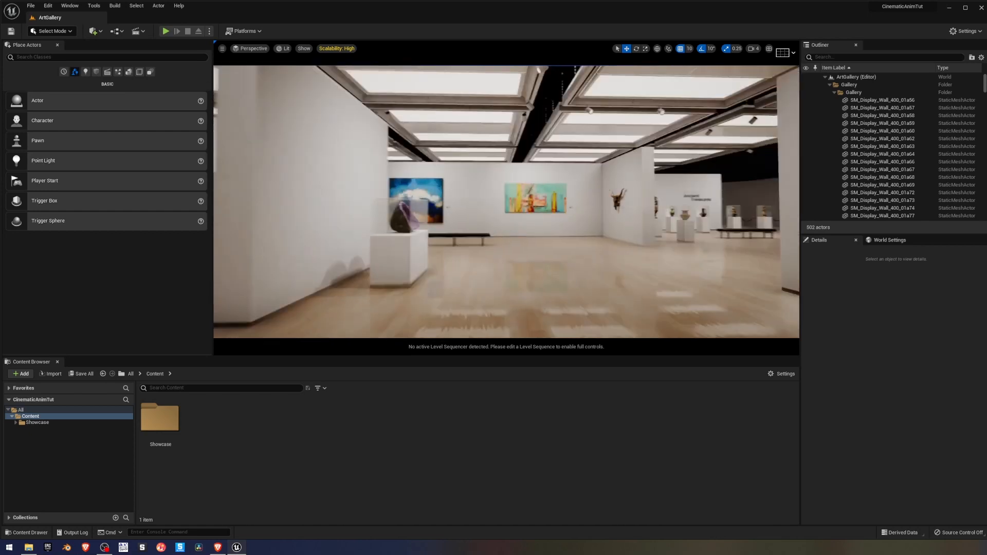
{"action": "key", "text": "w"}
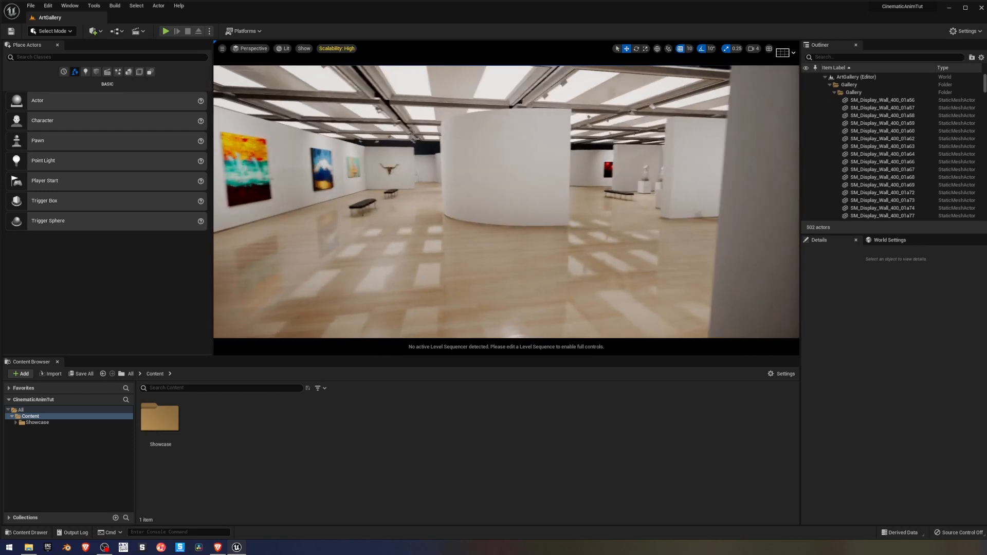
{"action": "key", "text": "w"}
{"action": "key", "text": "w"}
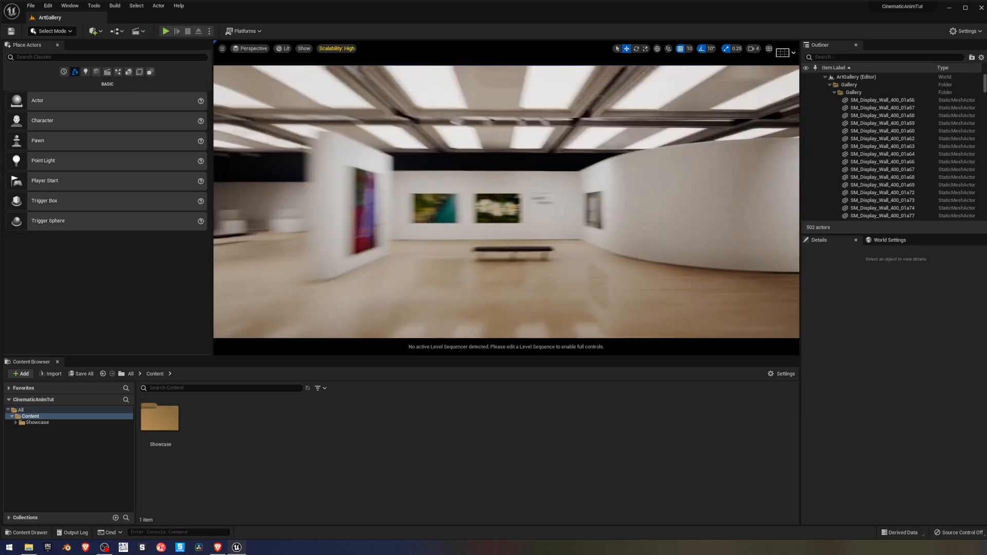
{"action": "key", "text": "s"}
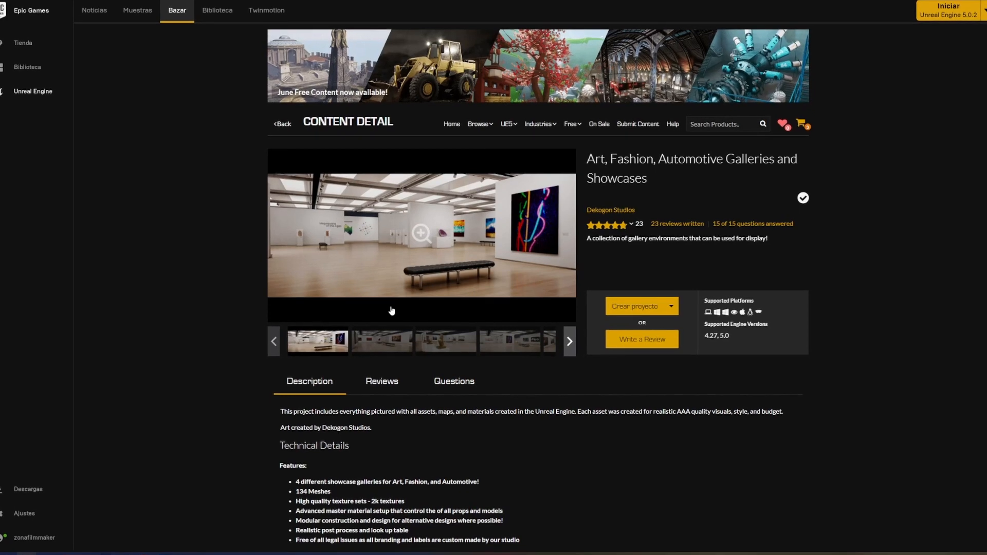
In the Epic Games Launcher, browse the preview images of the Art, Fashion, Automotive Galleries and Showcases pack.
{"action": "left_click", "coordinate": [378, 347]}
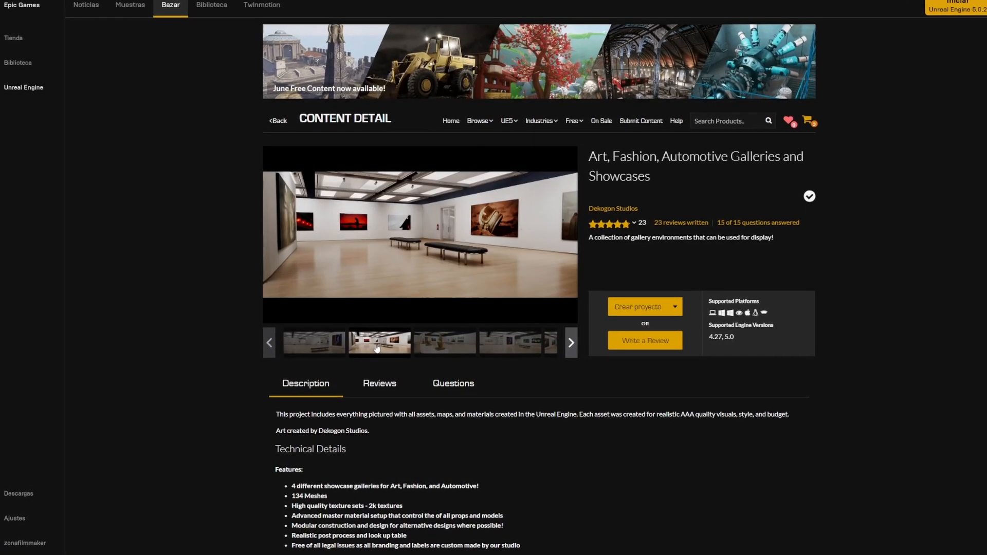
{"action": "left_click", "coordinate": [447, 350]}
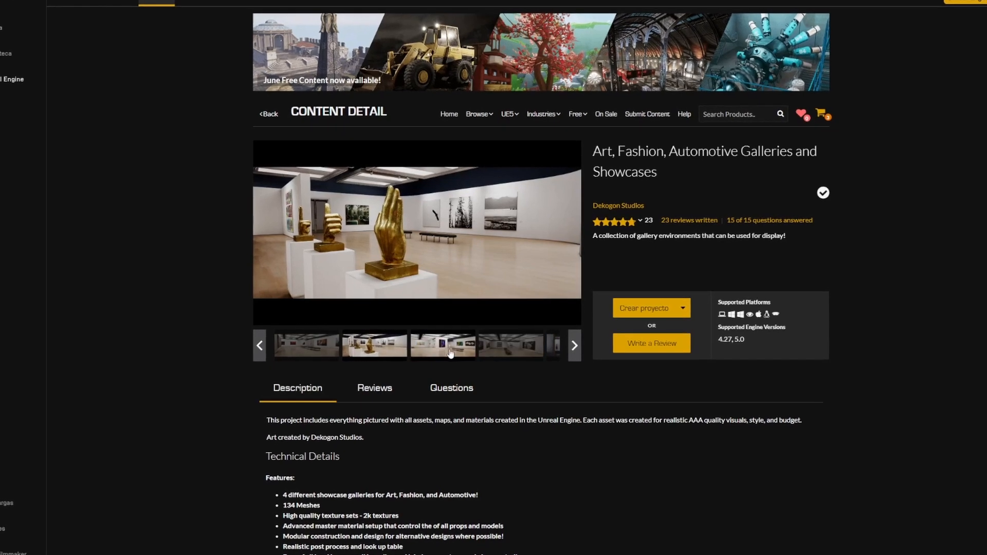
{"action": "left_click", "coordinate": [519, 351]}
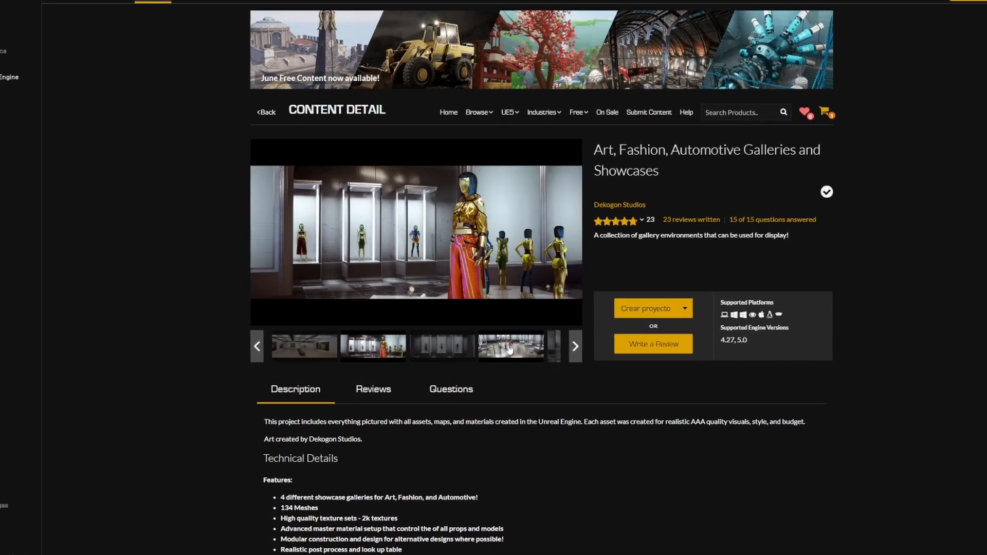
{"action": "left_click", "coordinate": [554, 348]}
{"action": "scroll", "coordinate": [579, 384], "scroll_direction": "down", "scroll_amount": 3}
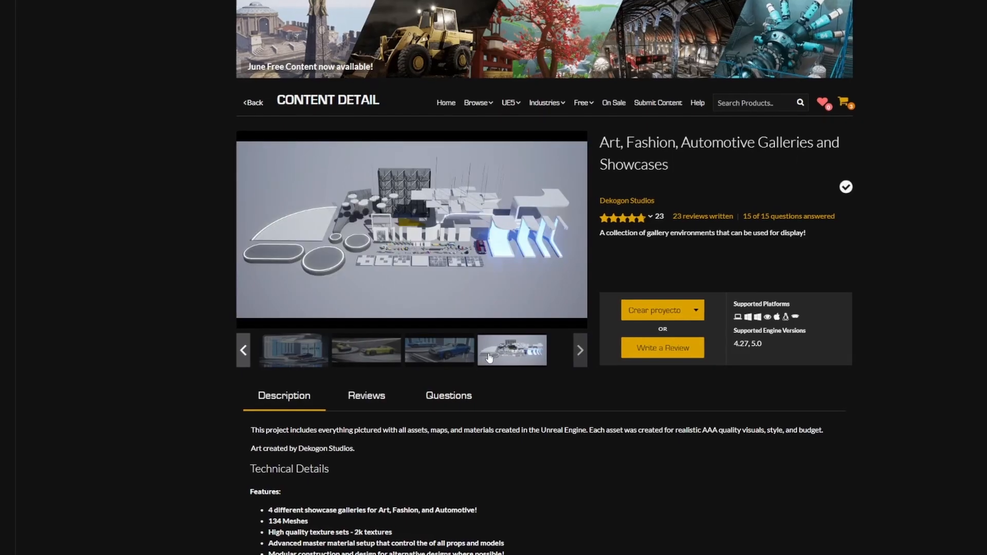
{"action": "left_click", "coordinate": [439, 360]}
{"action": "left_click", "coordinate": [365, 351]}
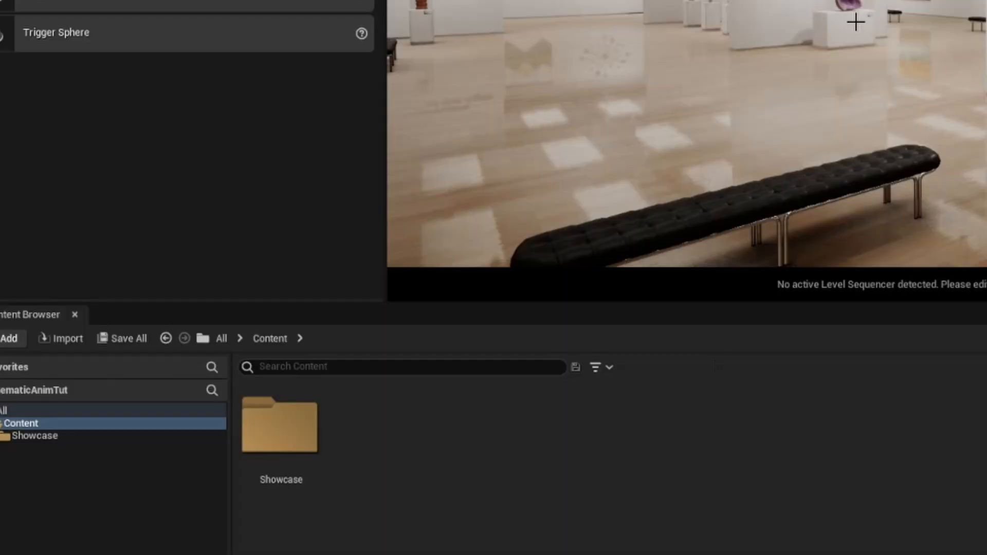
Create a new folder named Cinematica in the project's Content folder.
{"action": "right_click", "coordinate": [675, 524]}
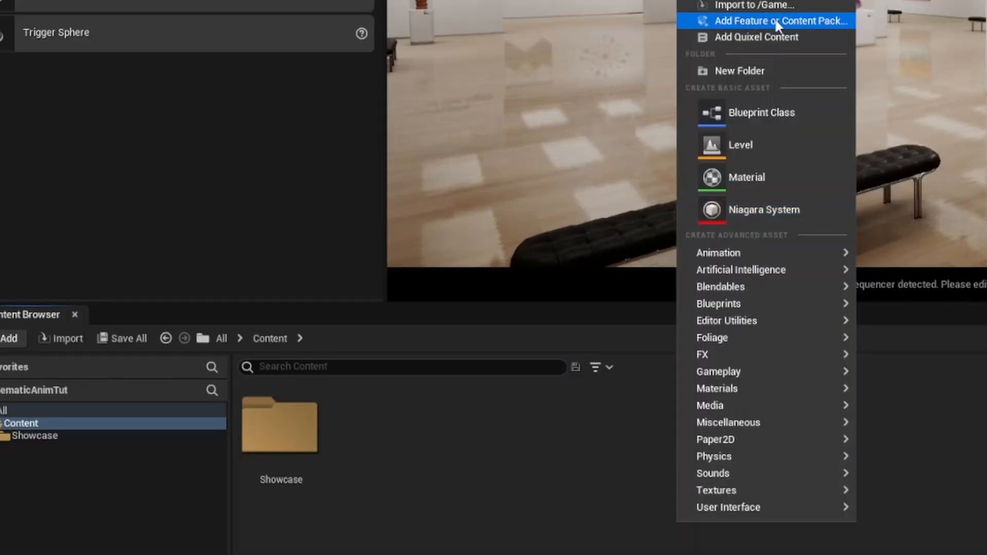
{"action": "left_click", "coordinate": [741, 71]}
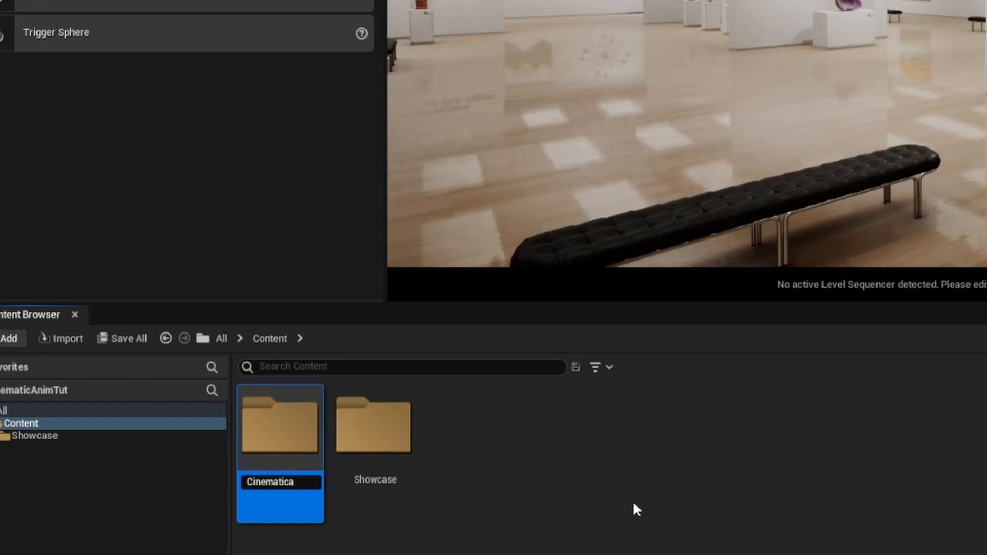
{"action": "key", "text": "Return"}
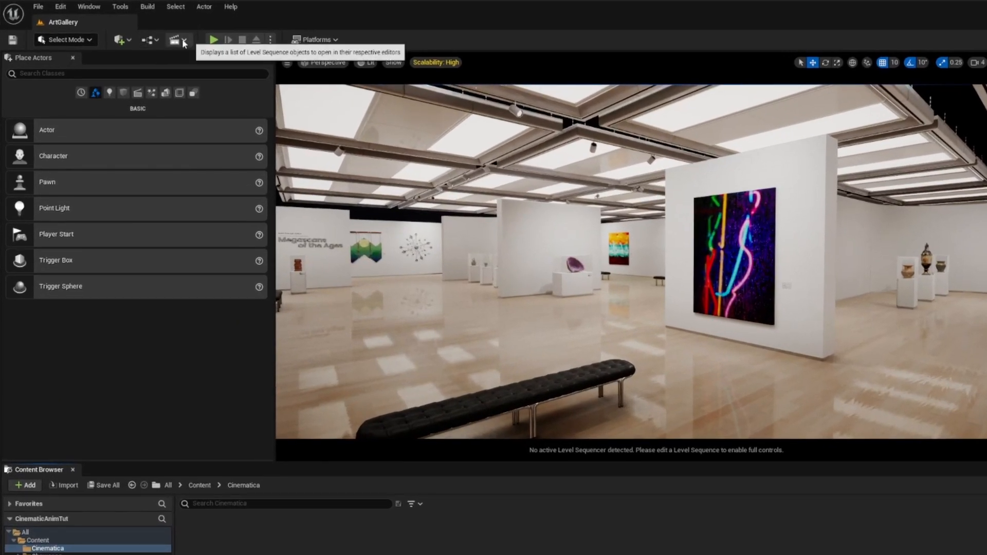
Add a level sequence to the gallery level and save it as Secuencia01 in the Cinematica folder.
{"action": "left_click", "coordinate": [184, 42]}
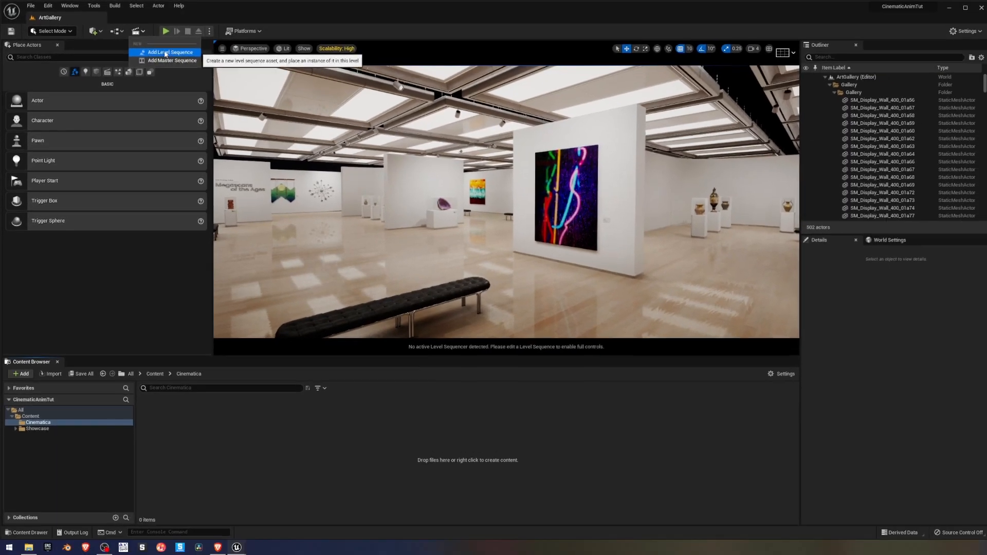
{"action": "left_click", "coordinate": [186, 67]}
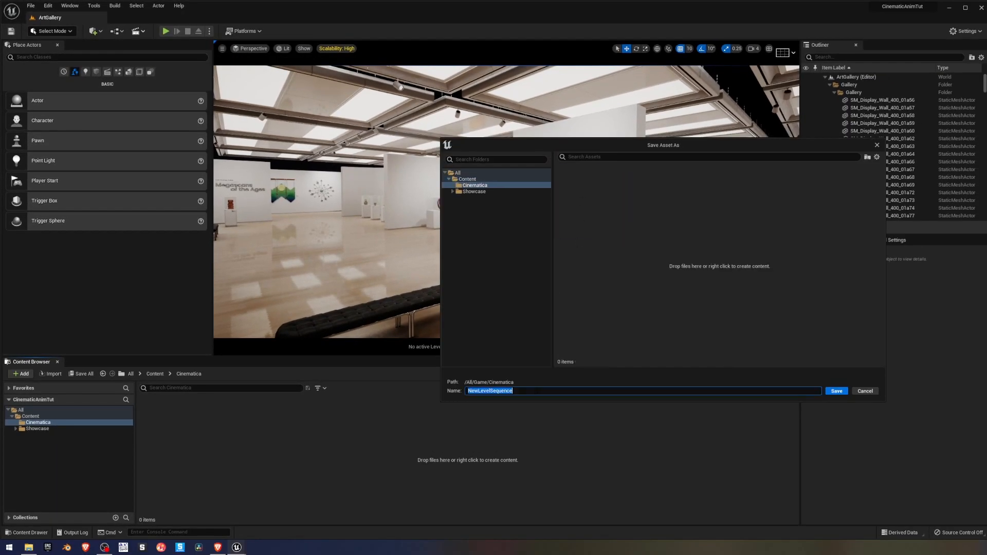
{"action": "type", "text": "Secuencia01"}
{"action": "left_click", "coordinate": [836, 391]}
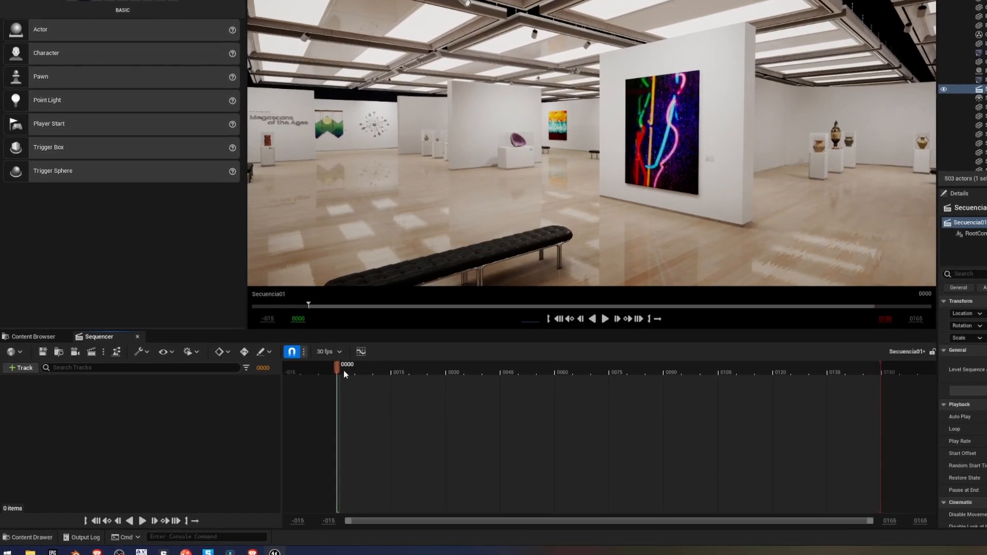
Scrub and play the empty sequence's timeline, pause it, and return the playhead to frame 0.
{"action": "left_click_drag", "start_coordinate": [343, 371], "coordinate": [390, 367]}
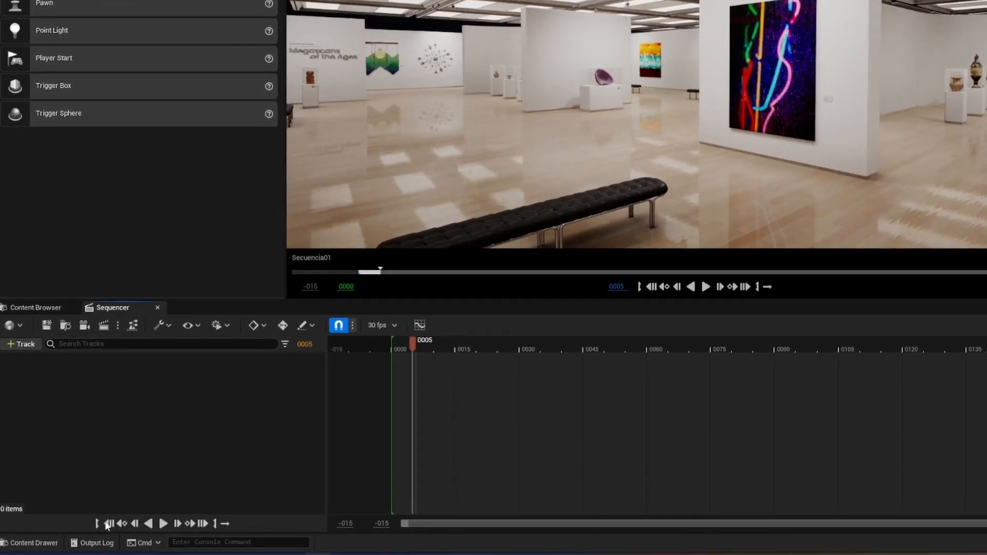
{"action": "left_click", "coordinate": [163, 524]}
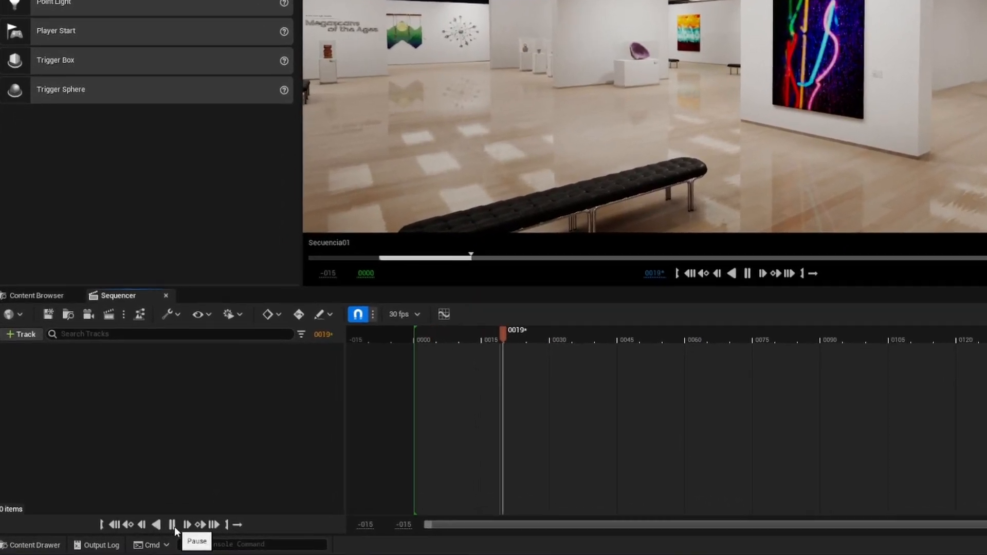
{"action": "left_click", "coordinate": [172, 525]}
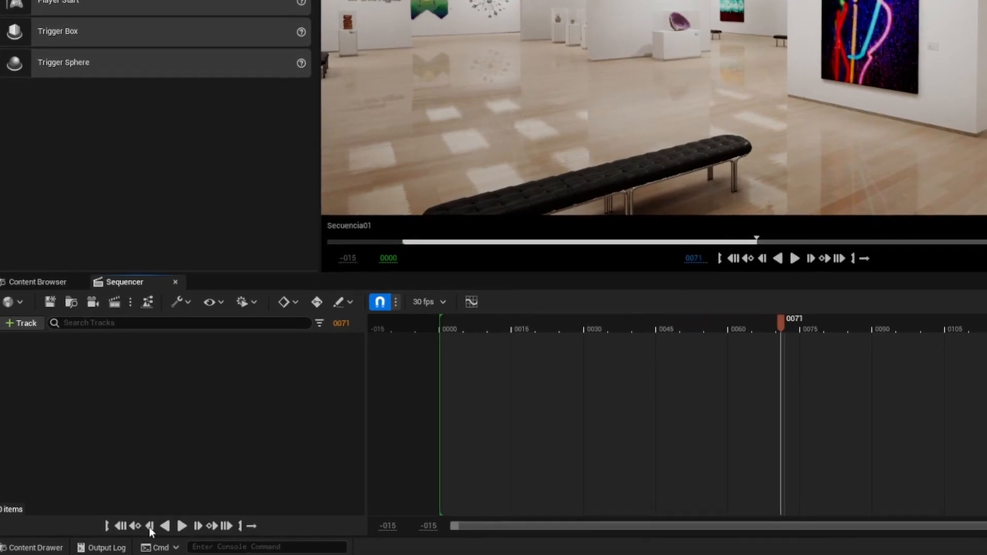
{"action": "left_click", "coordinate": [120, 526]}
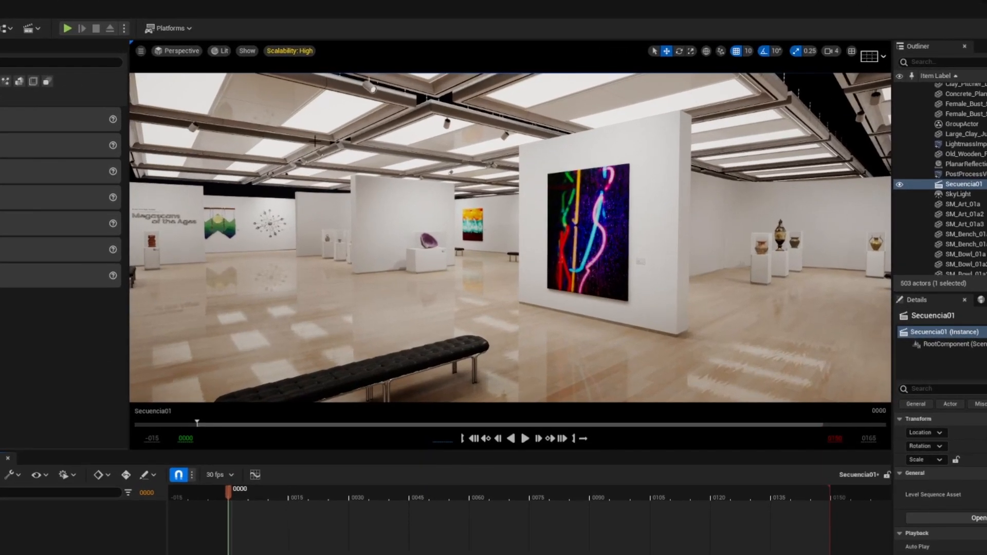
Set the viewport scalability to Low for all quality groups and reframe the gallery view.
{"action": "left_click", "coordinate": [296, 52]}
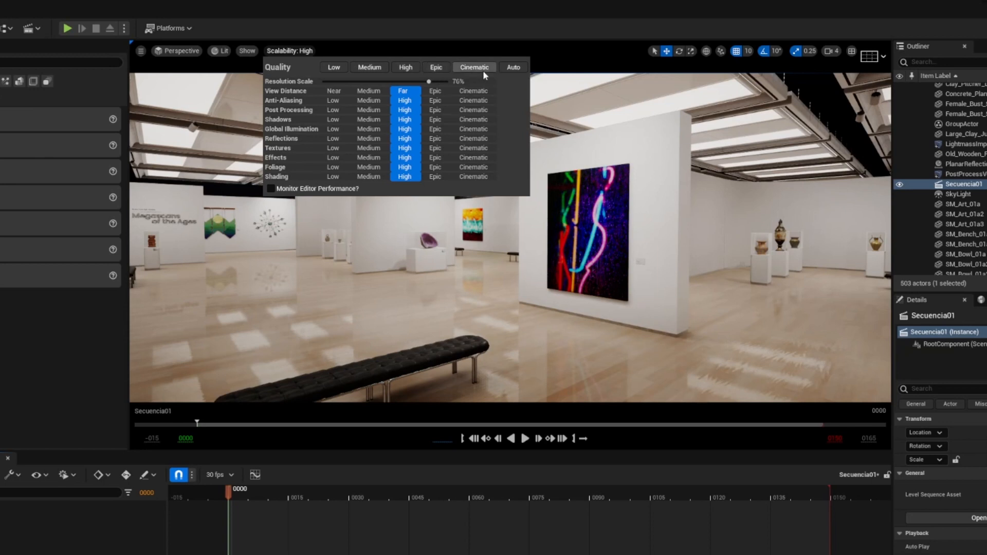
{"action": "left_click", "coordinate": [333, 67]}
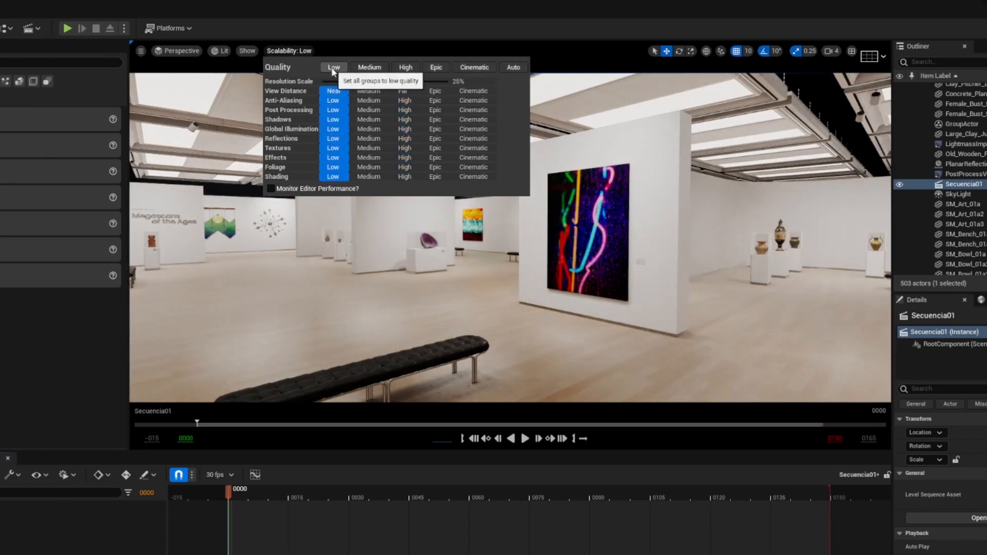
{"action": "right_click_drag", "start_coordinate": [469, 236], "coordinate": [411, 236]}
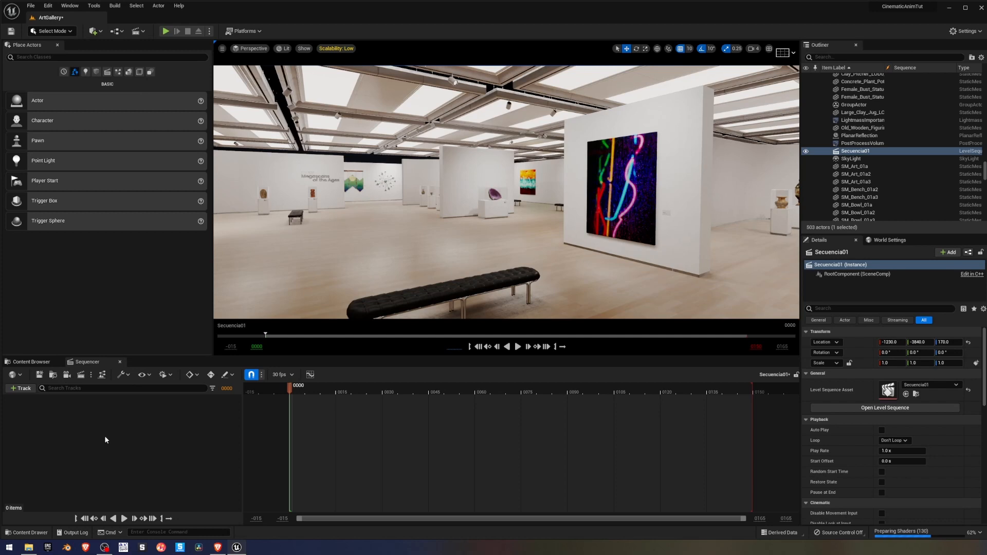
Add a cine camera to Secuencia01 and set its lens to 12mm Prime f/2.8.
{"action": "left_click", "coordinate": [108, 72]}
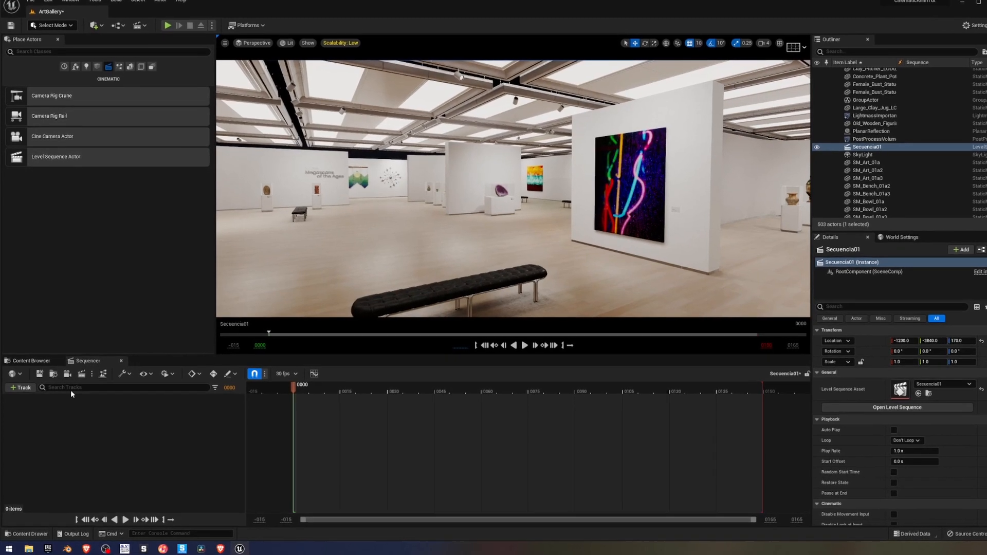
{"action": "left_click", "coordinate": [68, 374]}
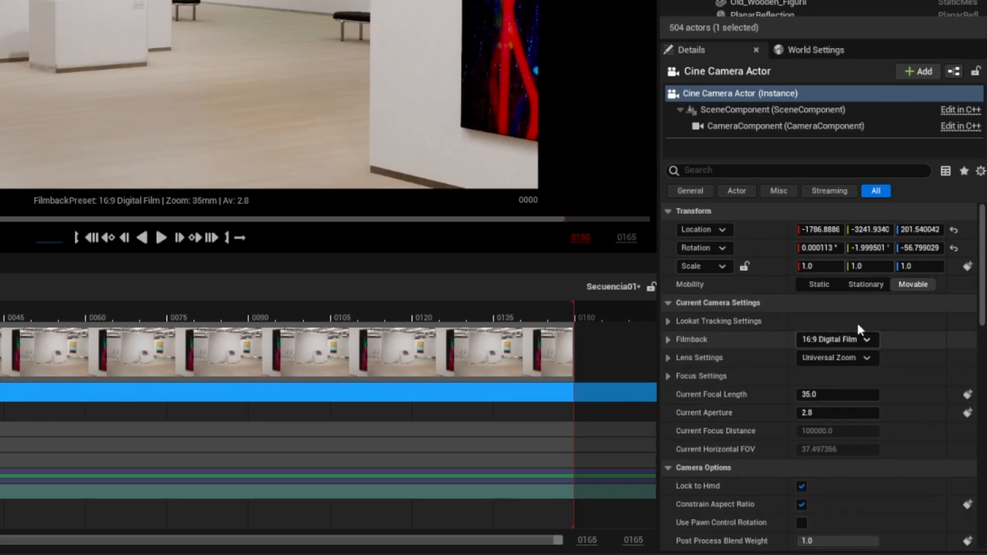
{"action": "left_click", "coordinate": [873, 358]}
{"action": "left_click", "coordinate": [869, 382]}
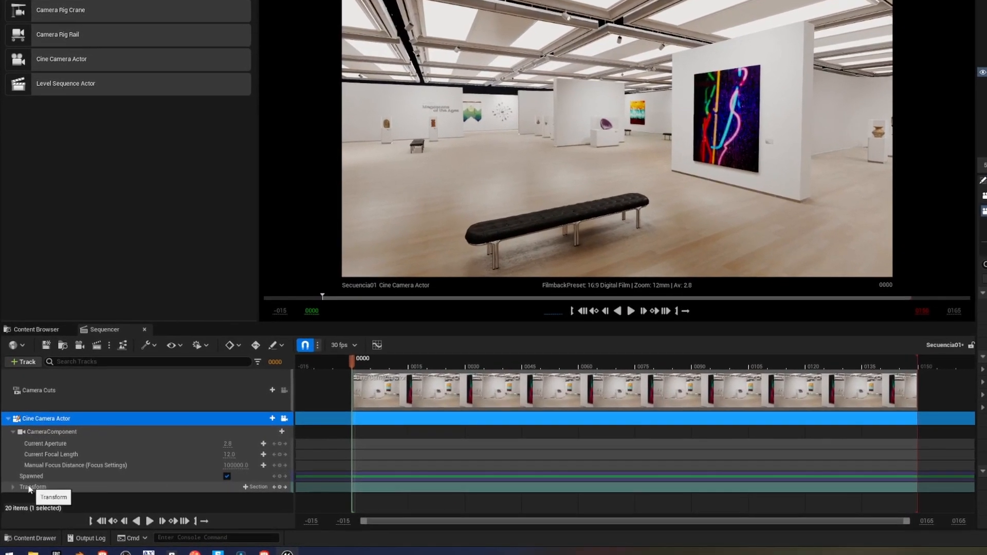
Inspect the location, rotation and scale channels of the cine camera's Transform track.
{"action": "left_click", "coordinate": [13, 487]}
{"action": "scroll", "coordinate": [96, 451], "scroll_direction": "down", "scroll_amount": 1}
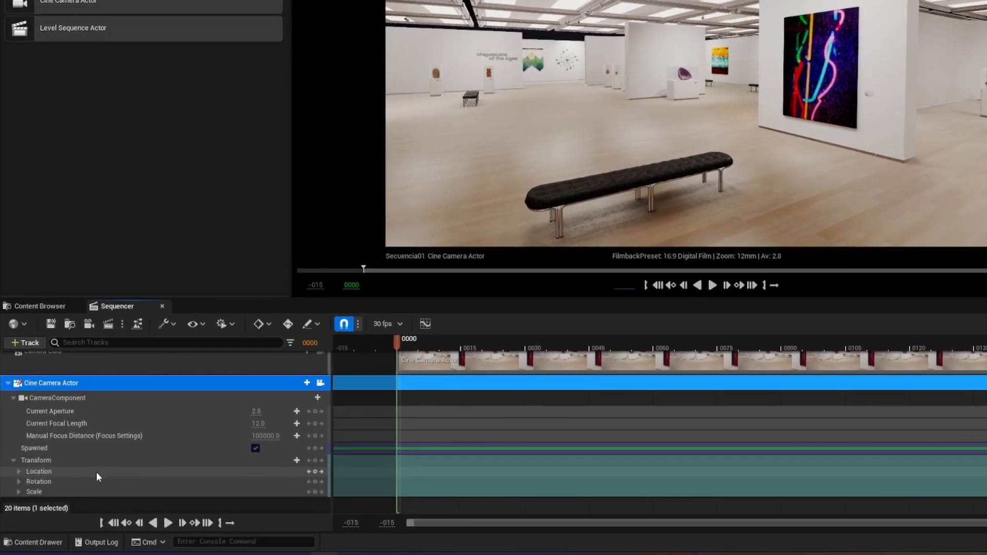
{"action": "left_click", "coordinate": [13, 460]}
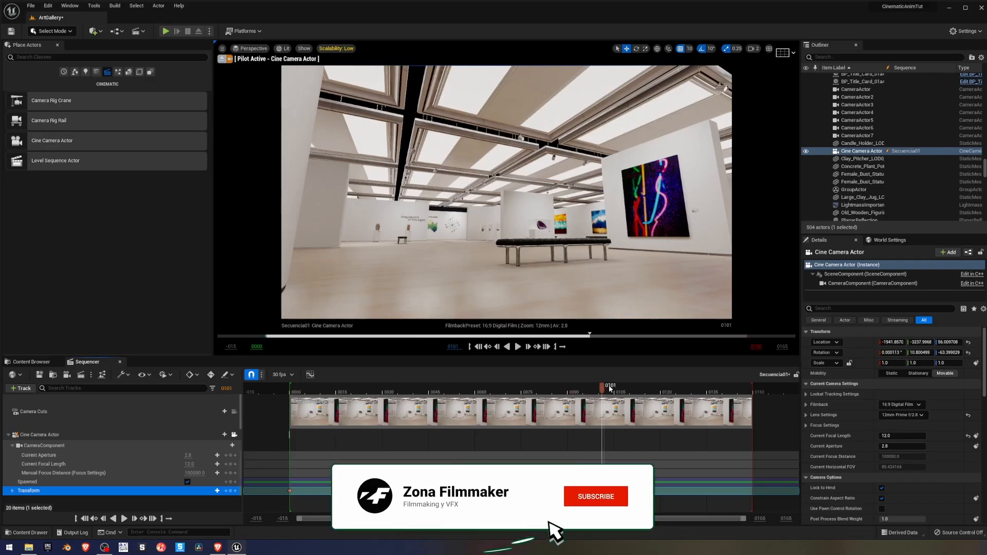
Keyframe the camera's transform at frame 150 from a higher viewpoint over the open gallery, and play the move from the start.
{"action": "left_click_drag", "start_coordinate": [745, 395], "coordinate": [753, 395]}
{"action": "right_click_drag", "start_coordinate": [506, 192], "coordinate": [460, 244]}
{"action": "right_click_drag", "start_coordinate": [609, 293], "coordinate": [557, 254]}
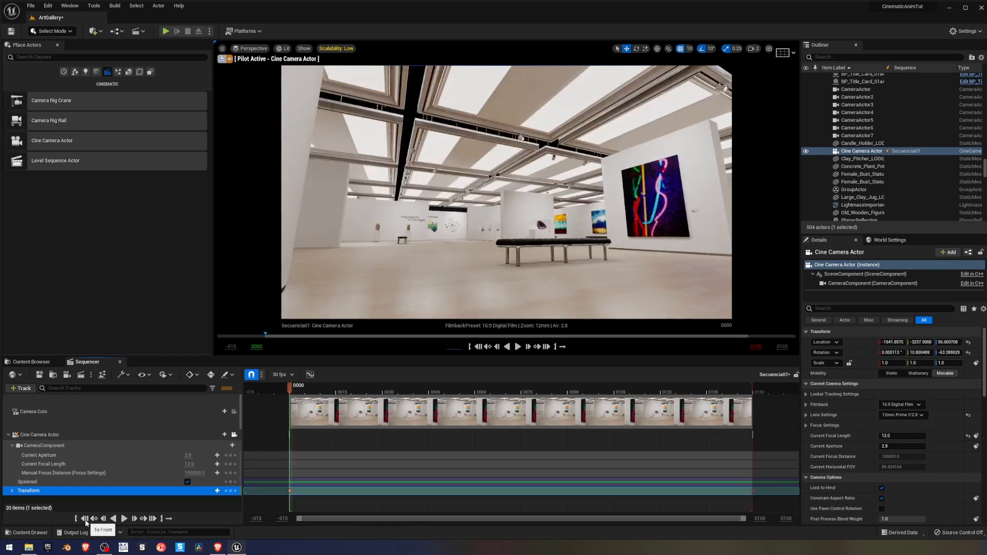
{"action": "left_click", "coordinate": [124, 519]}
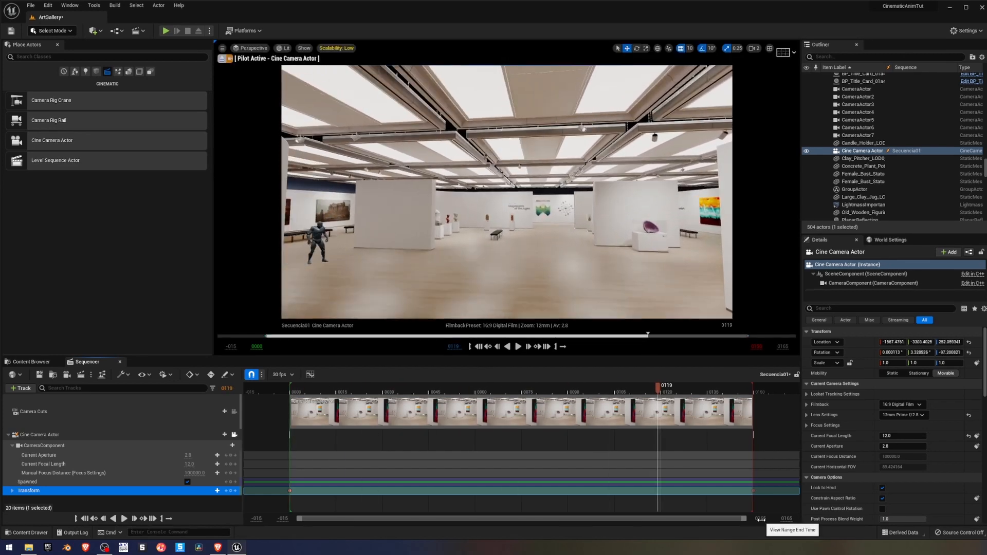
Extend the playback range and camera cut to frame 240, and move the camera's final Transform key to frame 240.
{"action": "left_click_drag", "start_coordinate": [760, 519], "coordinate": [850, 519]}
{"action": "left_click_drag", "start_coordinate": [606, 387], "coordinate": [803, 389]}
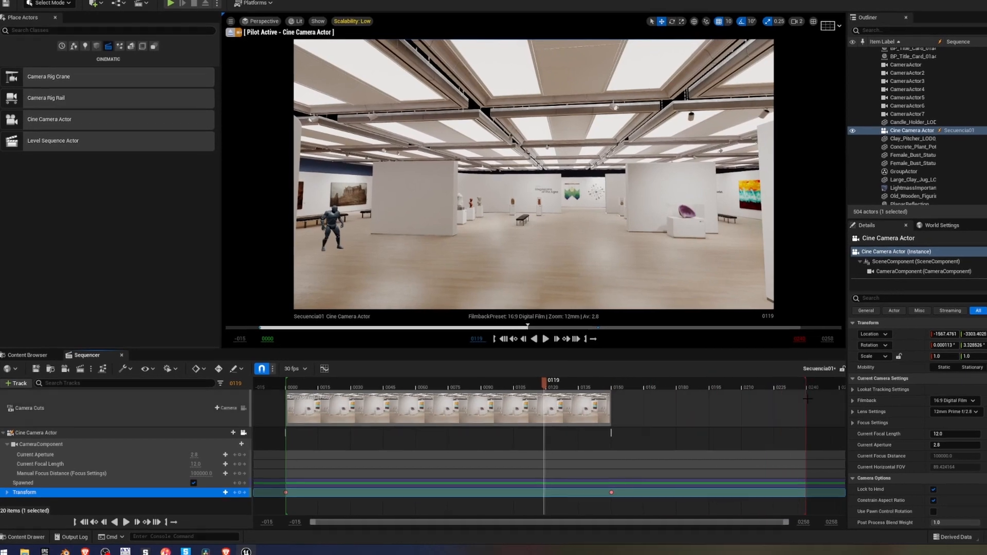
{"action": "left_click_drag", "start_coordinate": [605, 411], "coordinate": [800, 414]}
{"action": "left_click_drag", "start_coordinate": [616, 493], "coordinate": [723, 497]}
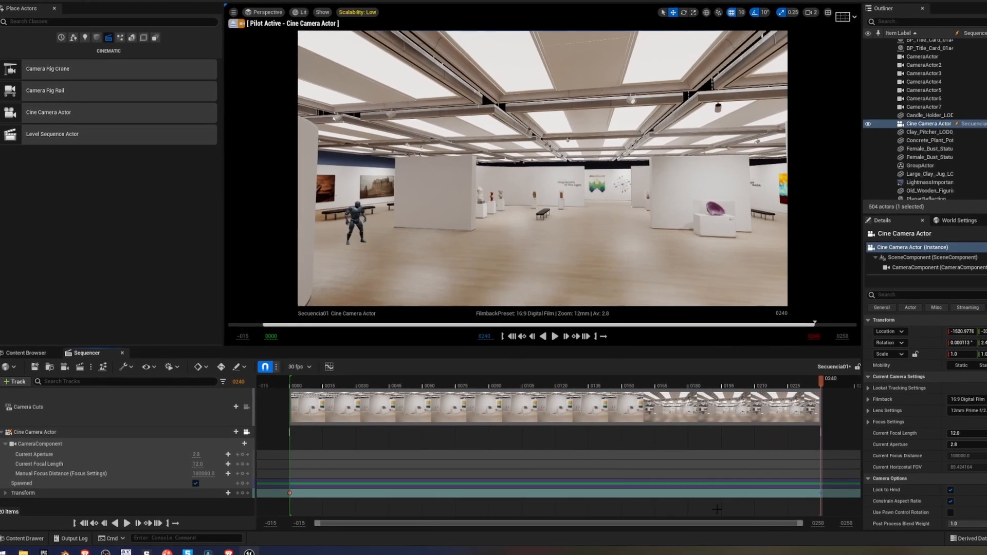
Set the interpolation of the camera's first Transform key to Linear, playing the shot before and after the change.
{"action": "left_click", "coordinate": [554, 336]}
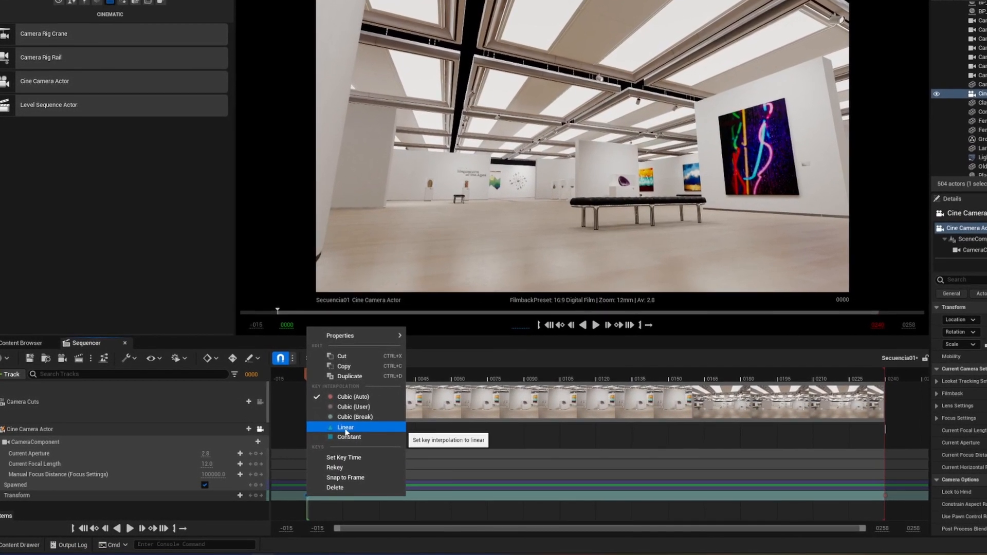
{"action": "left_click", "coordinate": [344, 428]}
{"action": "left_click", "coordinate": [592, 326]}
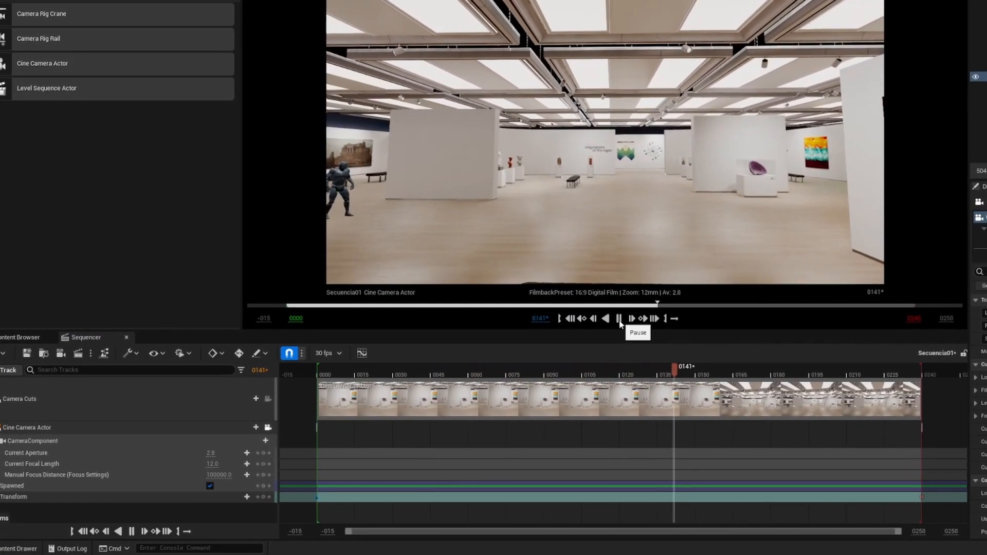
Add a second level sequence named Secuencia02 for a new camera shot.
{"action": "left_click", "coordinate": [19, 338]}
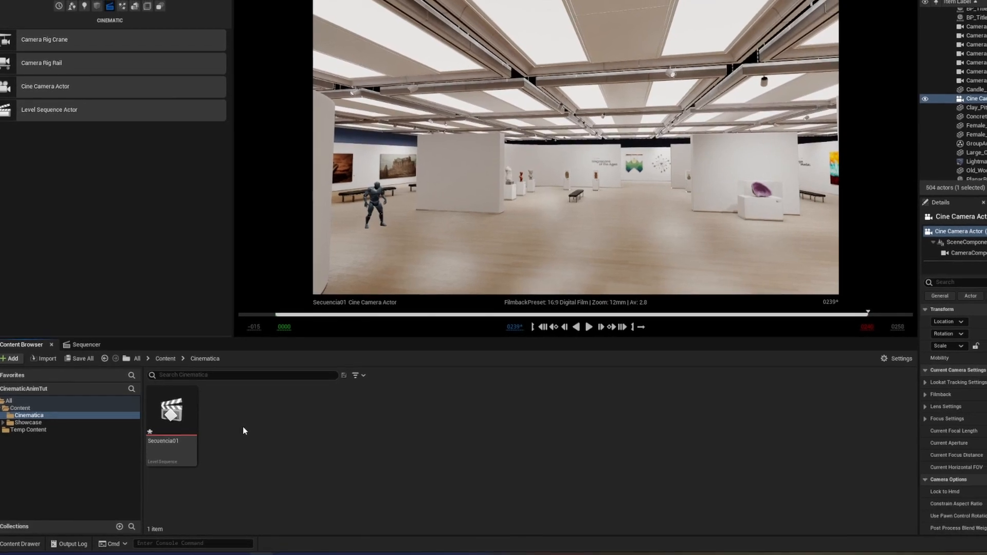
{"action": "left_click", "coordinate": [144, 1]}
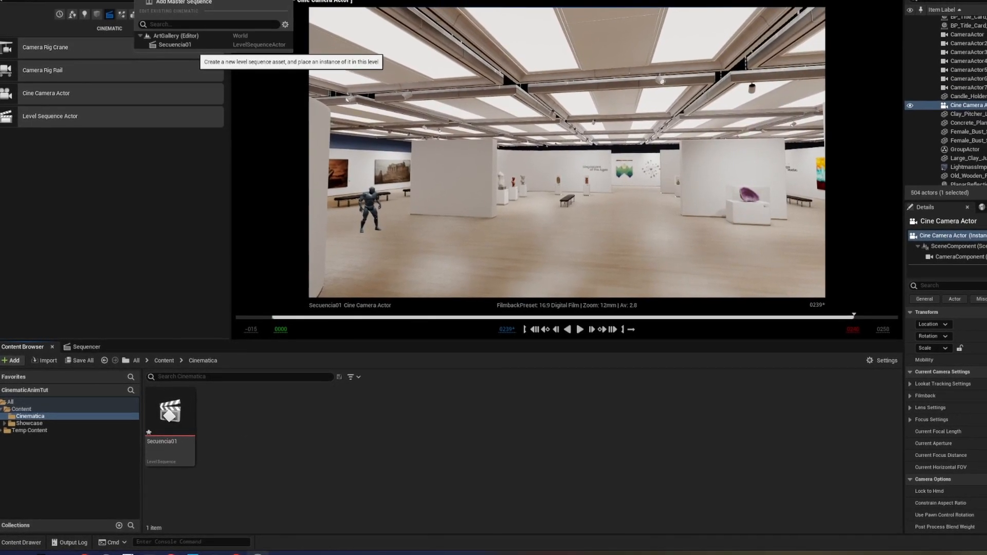
{"action": "left_click", "coordinate": [196, 0]}
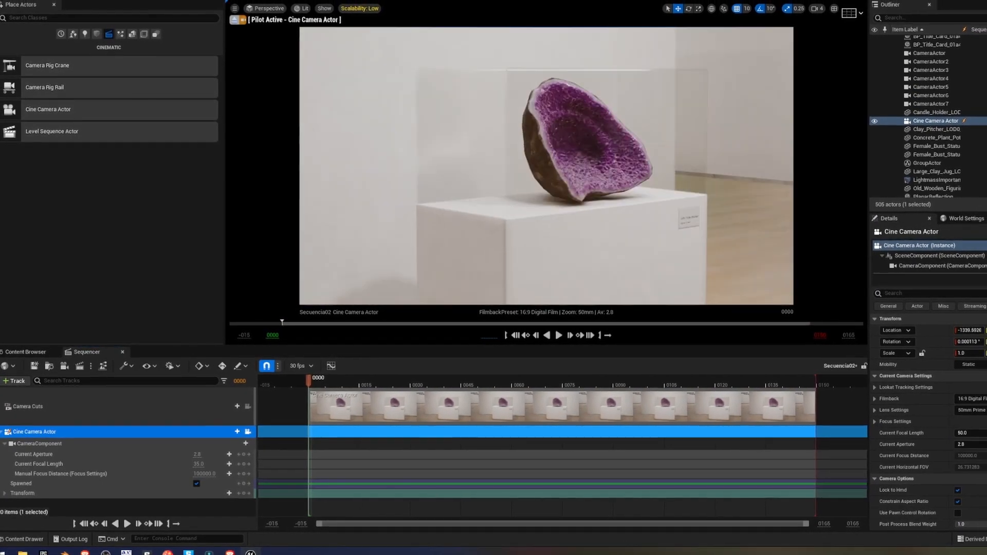
Lower the viewport camera speed and reframe the piloted cine camera around the purple geode in Secuencia02.
{"action": "right_click_drag", "start_coordinate": [546, 166], "coordinate": [586, 165]}
{"action": "left_click", "coordinate": [817, 8]}
{"action": "left_click", "coordinate": [832, 32]}
{"action": "right_click_drag", "start_coordinate": [651, 146], "coordinate": [453, 237]}
{"action": "key", "text": "s"}
{"action": "left_click", "coordinate": [543, 340]}
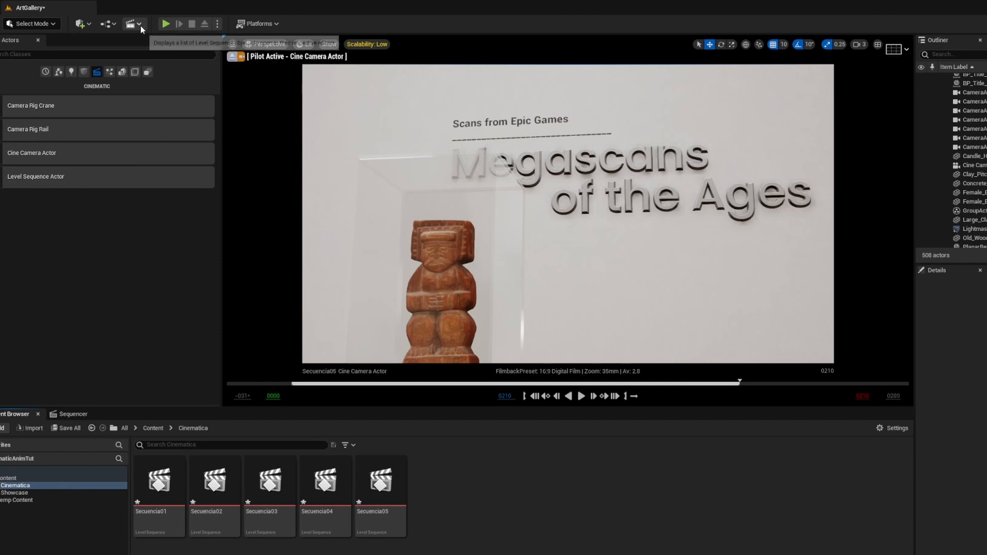
Create a master sequence named Master_Secuencia with 5 shots and a default duration of 15.0 s.
{"action": "left_click", "coordinate": [143, 32]}
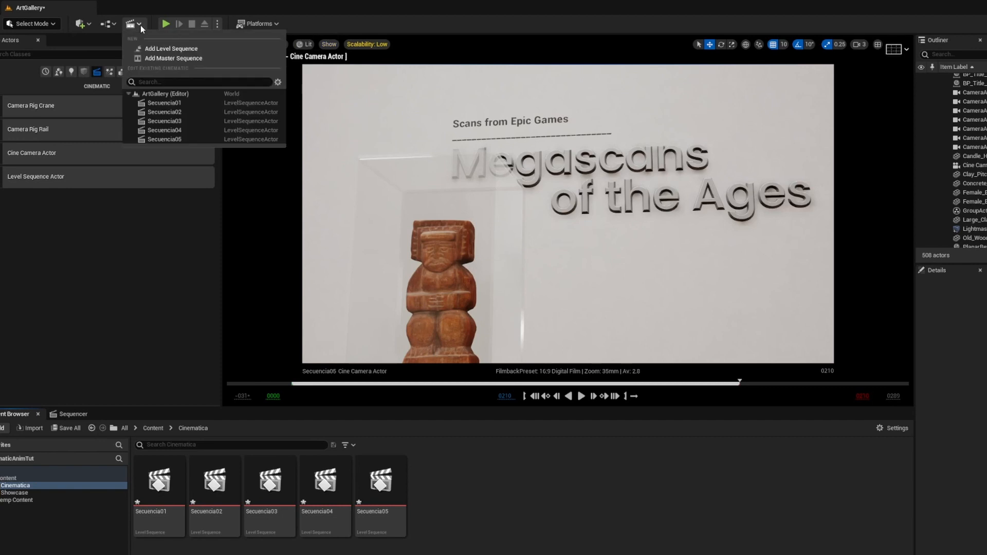
{"action": "left_click", "coordinate": [199, 60]}
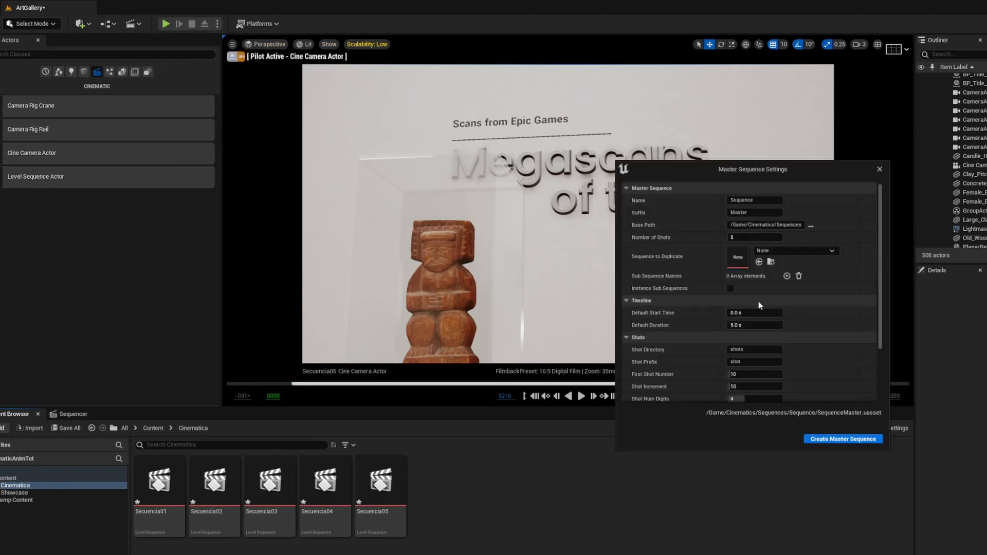
{"action": "left_click_drag", "start_coordinate": [754, 173], "coordinate": [587, 190]}
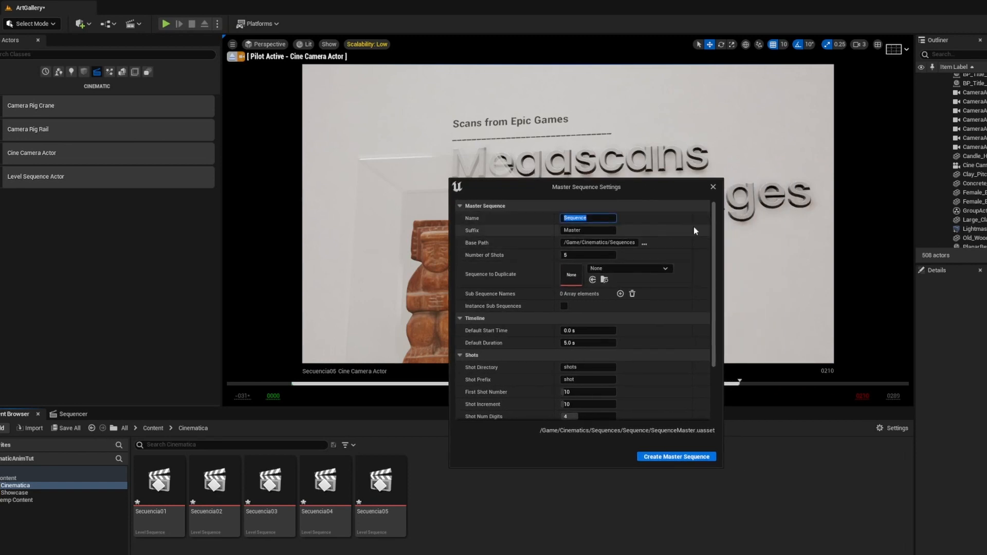
{"action": "type", "text": "Master_Secuencia"}
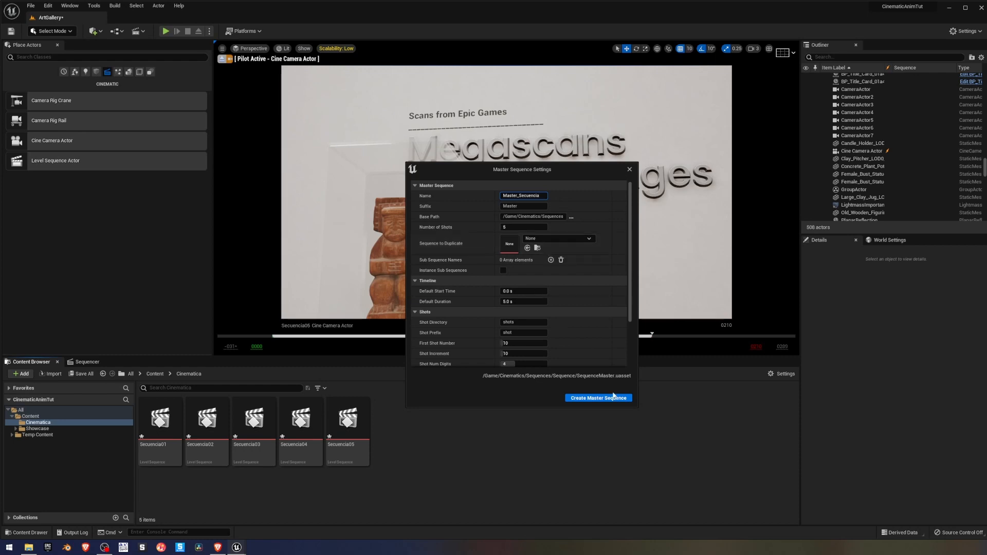
{"action": "scroll", "coordinate": [616, 342], "scroll_direction": "down", "scroll_amount": 3}
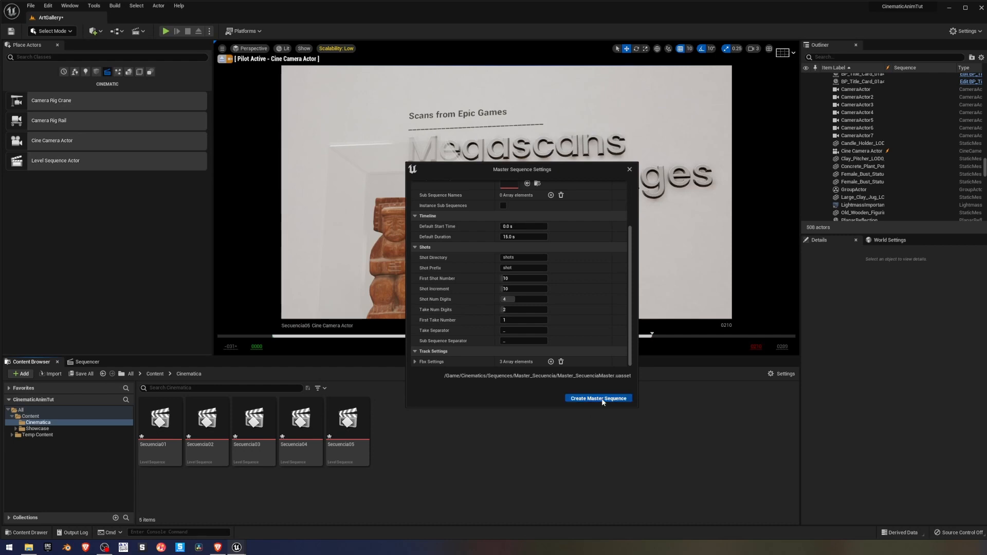
{"action": "left_click", "coordinate": [601, 399]}
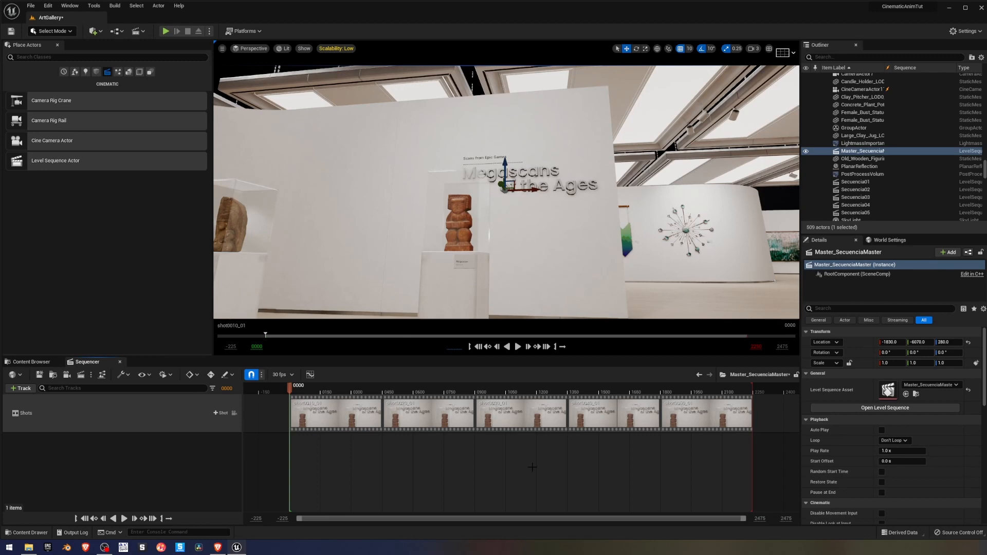
Play the new master sequence briefly and return to its first frame.
{"action": "left_click", "coordinate": [444, 468]}
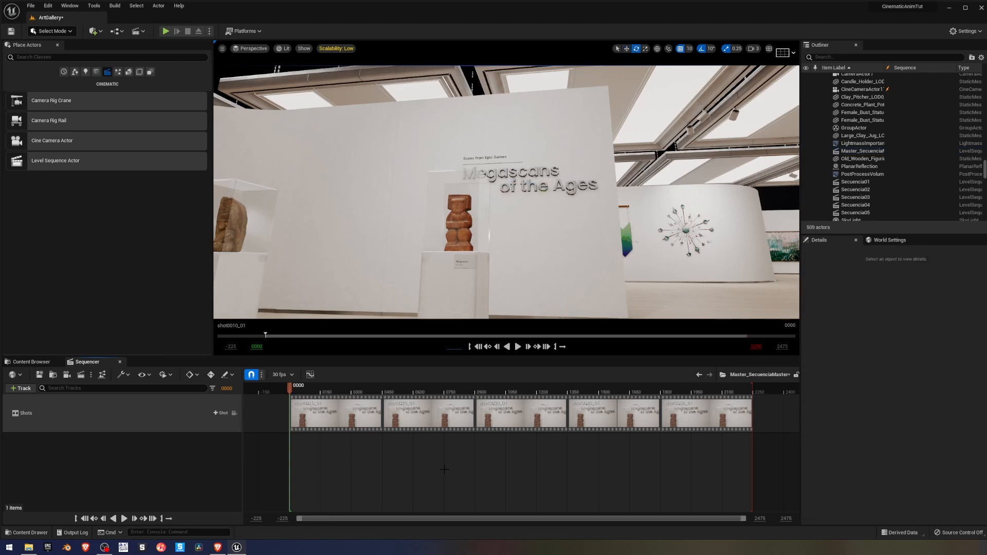
{"action": "key", "text": "space"}
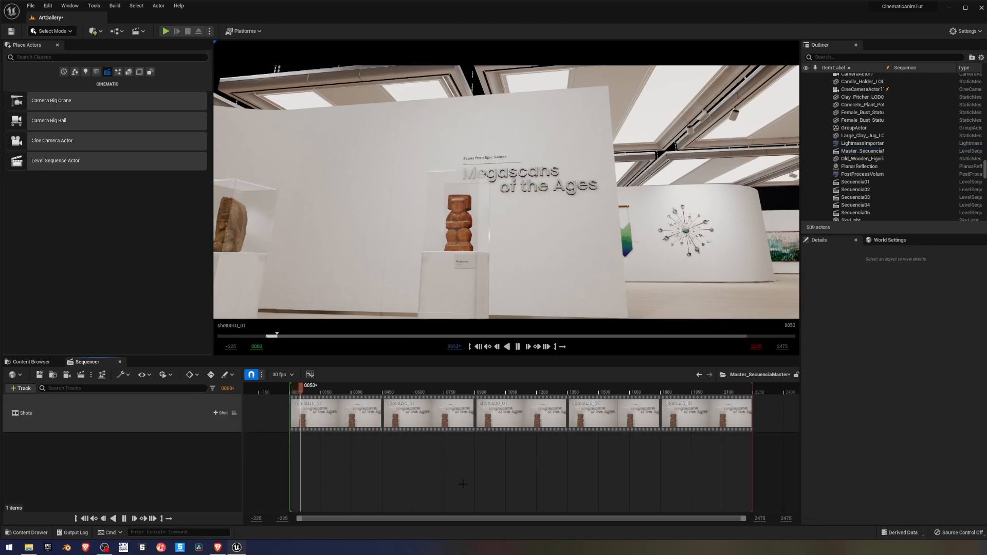
{"action": "left_click", "coordinate": [477, 347]}
Replace the default shots on the Shots track with the level sequences Secuencia01 to Secuencia05.
{"action": "left_click", "coordinate": [177, 411]}
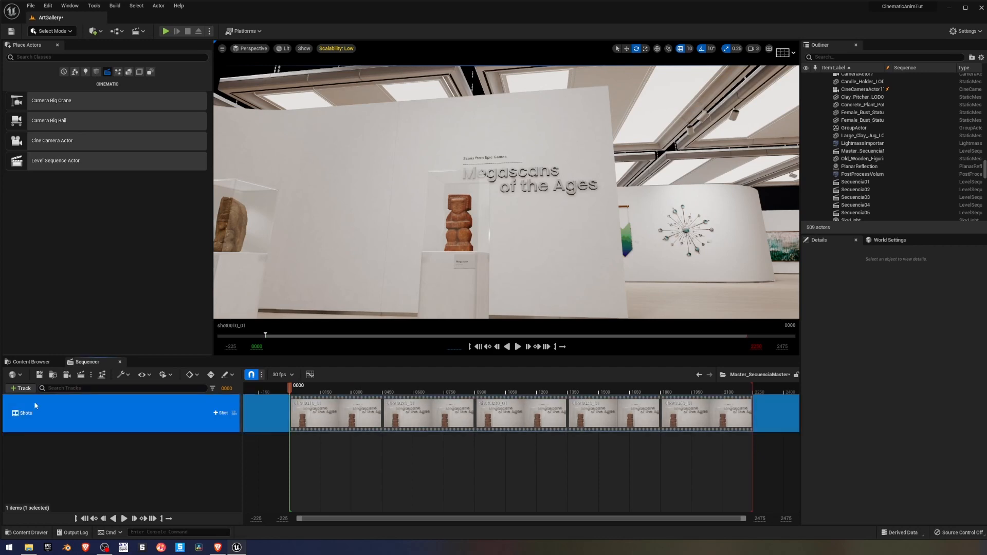
{"action": "left_click", "coordinate": [221, 413]}
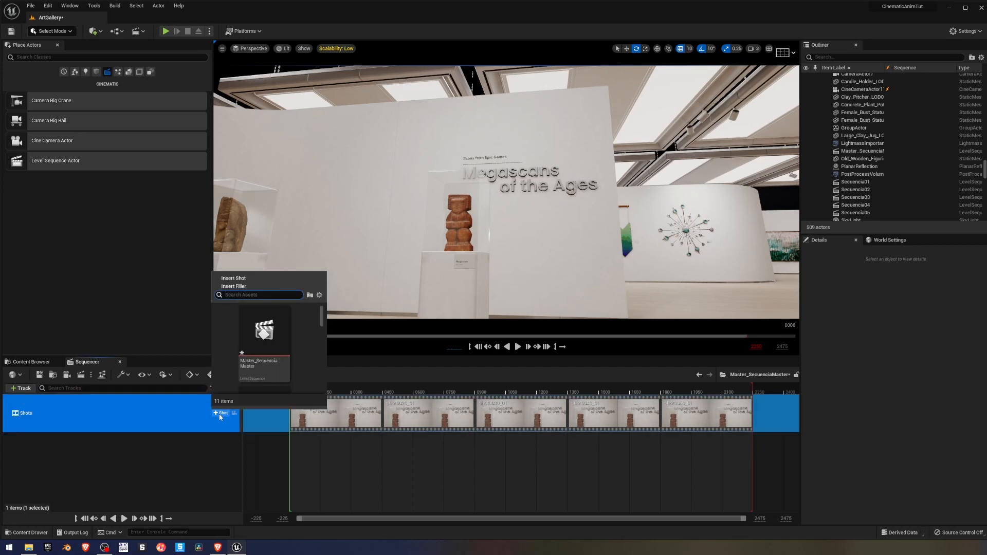
{"action": "scroll", "coordinate": [300, 344], "scroll_direction": "down", "scroll_amount": 4}
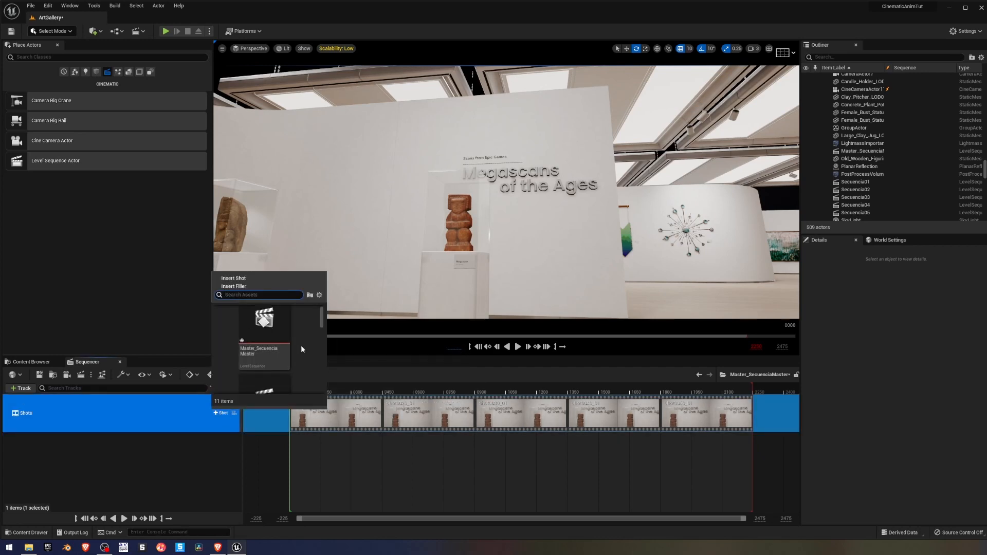
{"action": "scroll", "coordinate": [304, 352], "scroll_direction": "down", "scroll_amount": 3}
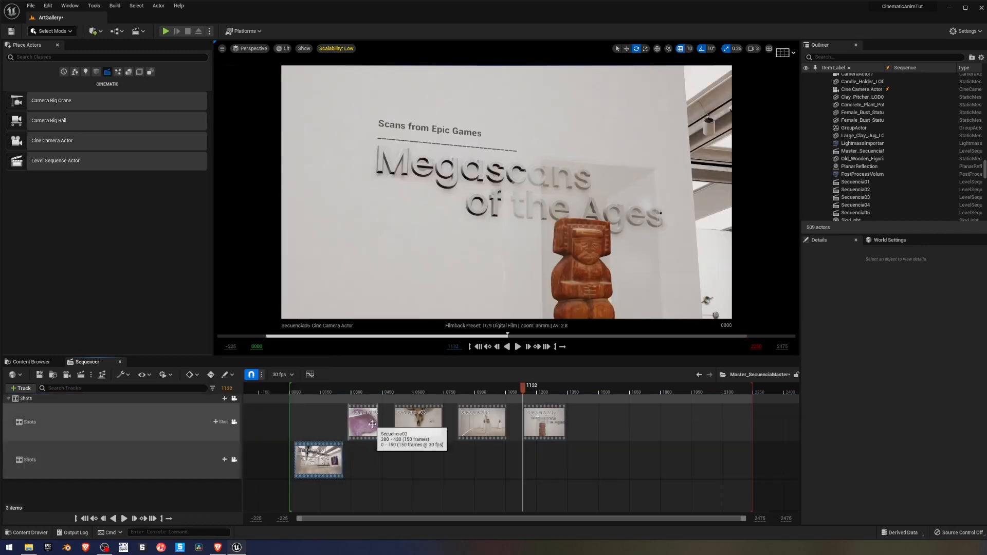
Reorder the shots back to back: Secuencia05 at frame 0, followed by Secuencia02, Secuencia03, Secuencia04 and Secuencia01 last.
{"action": "left_click_drag", "start_coordinate": [545, 424], "coordinate": [315, 427]}
{"action": "left_click_drag", "start_coordinate": [310, 500], "coordinate": [539, 474]}
{"action": "left_click_drag", "start_coordinate": [523, 389], "coordinate": [290, 392]}
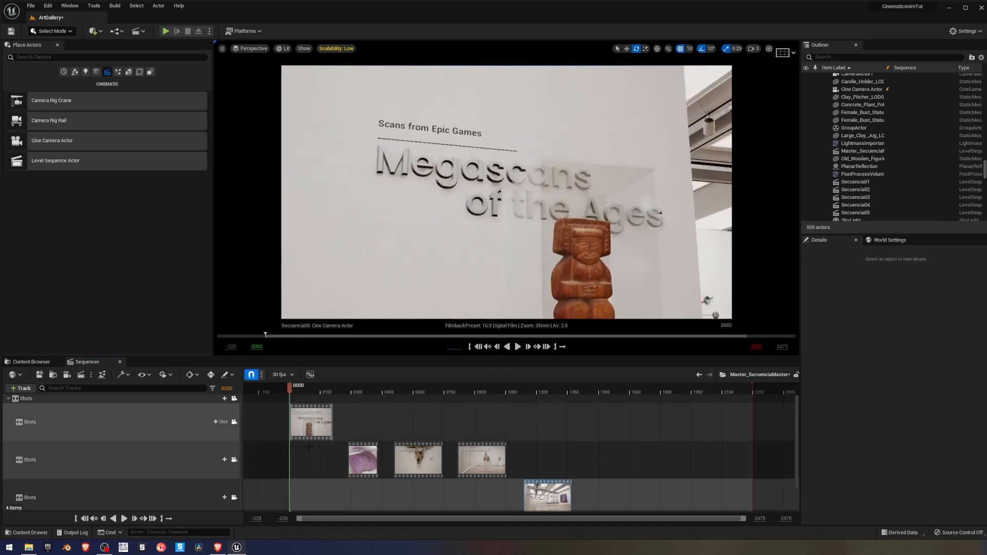
{"action": "left_click_drag", "start_coordinate": [359, 456], "coordinate": [344, 453]}
{"action": "left_click_drag", "start_coordinate": [417, 458], "coordinate": [387, 458]}
{"action": "left_click_drag", "start_coordinate": [485, 460], "coordinate": [442, 460]}
{"action": "left_click_drag", "start_coordinate": [547, 497], "coordinate": [488, 421]}
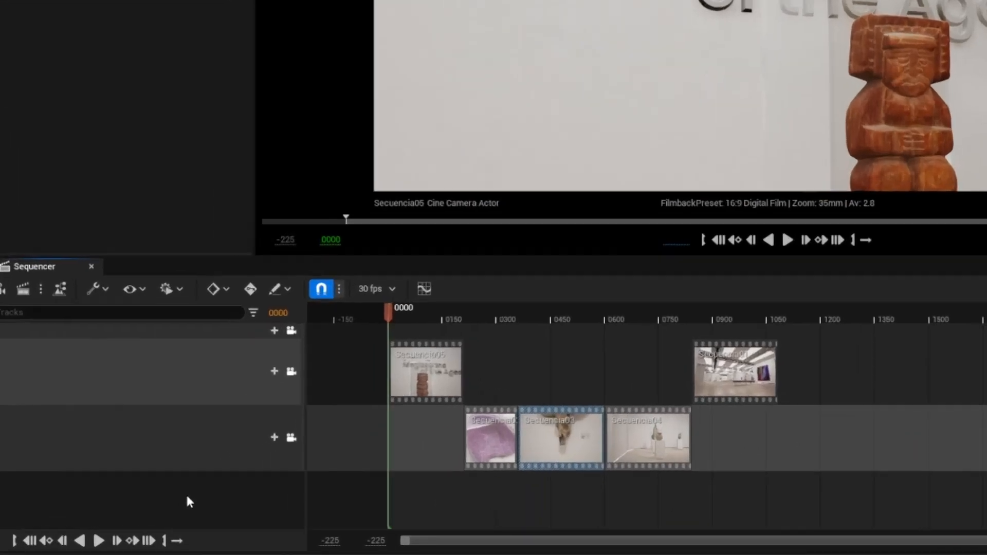
Add a Fade track to the master sequence and keyframe its value at 1 on frame 0.
{"action": "right_click", "coordinate": [165, 494]}
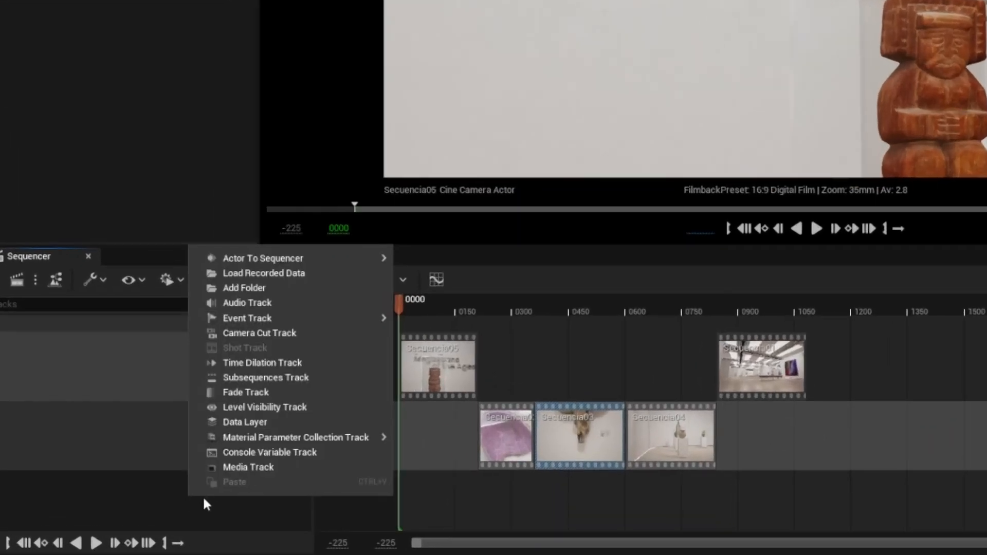
{"action": "left_click", "coordinate": [316, 396]}
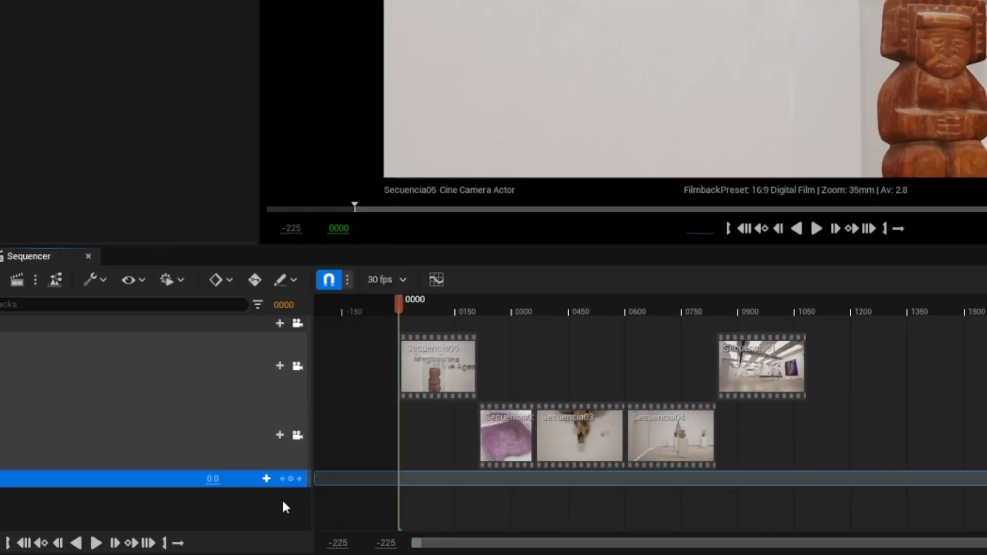
{"action": "left_click", "coordinate": [189, 505]}
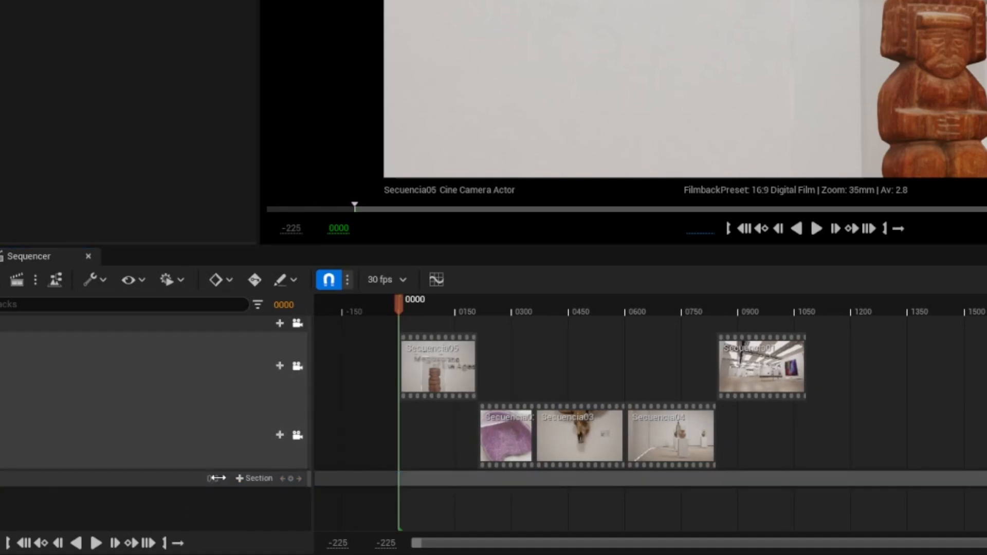
{"action": "type", "text": "1"}
{"action": "key", "text": "Return"}
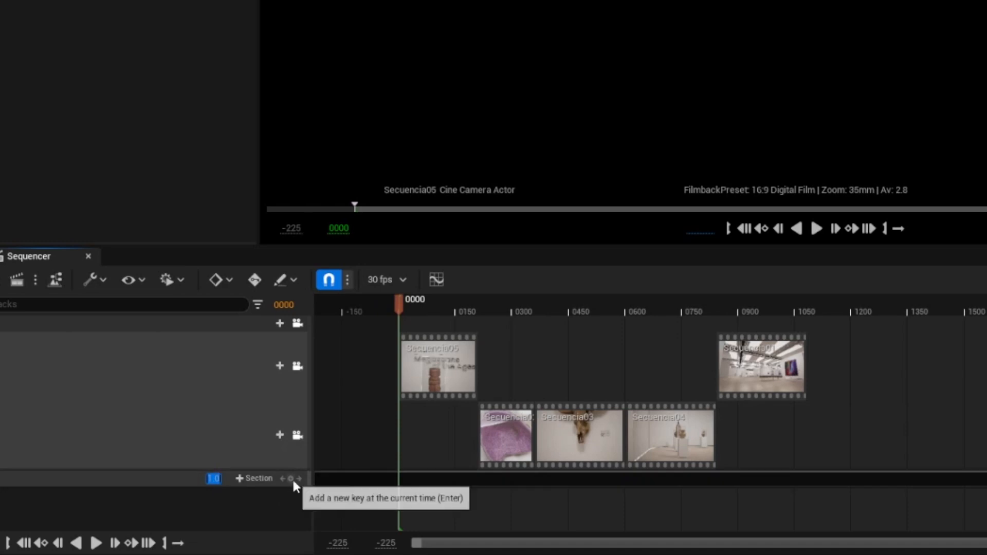
{"action": "left_click", "coordinate": [291, 478]}
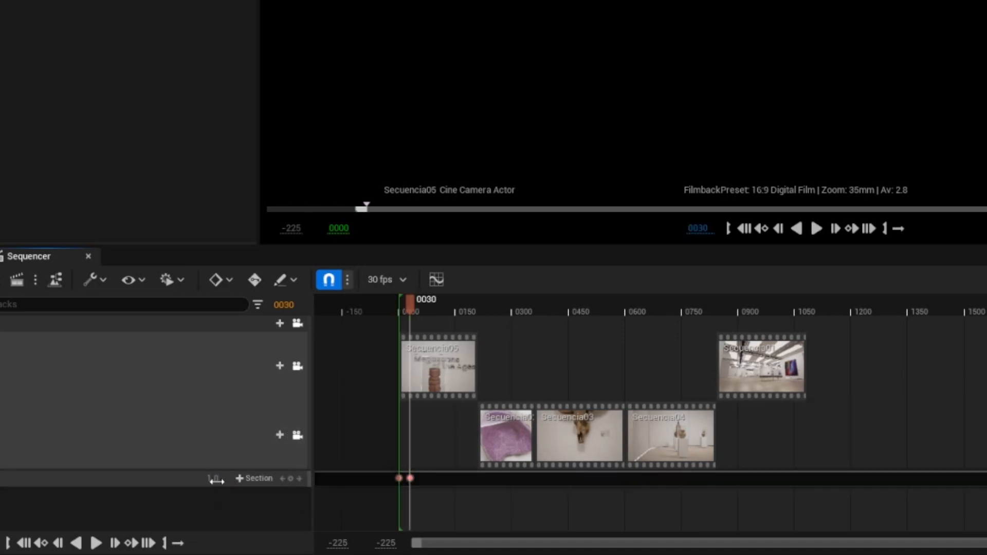
Set the second Fade key's value to 0, move it to frame 61, and play the fade-in from the start.
{"action": "type", "text": "0"}
{"action": "key", "text": "Return"}
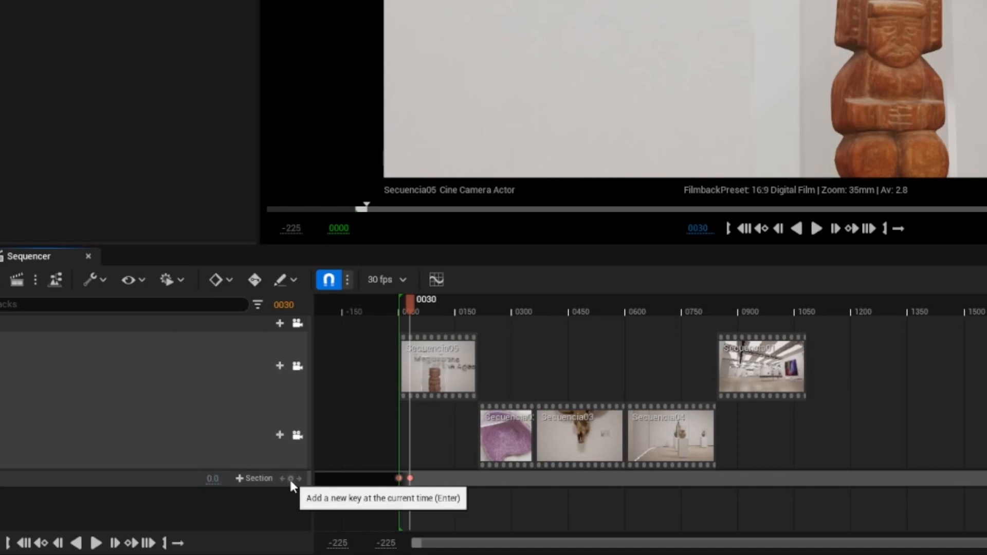
{"action": "left_click_drag", "start_coordinate": [410, 478], "coordinate": [425, 483]}
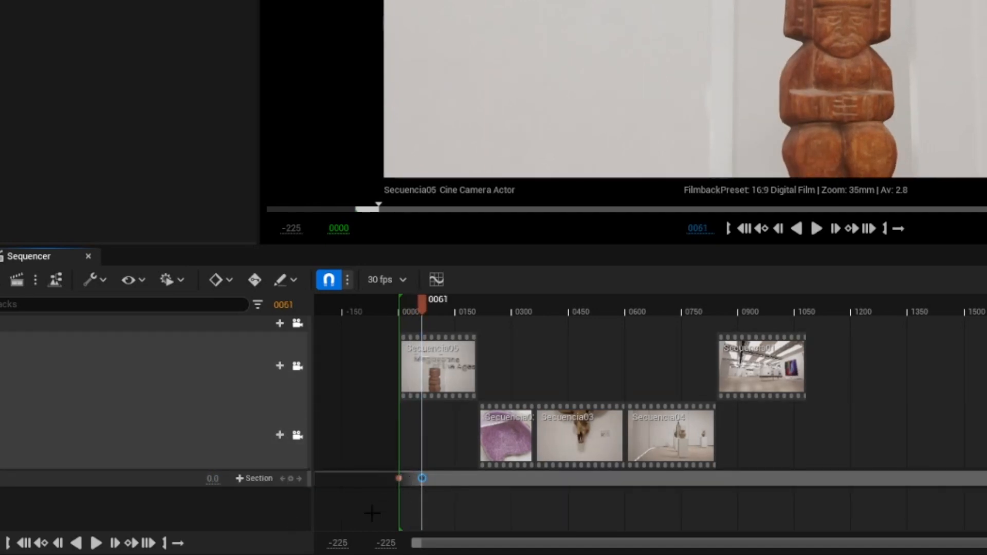
{"action": "left_click", "coordinate": [729, 228]}
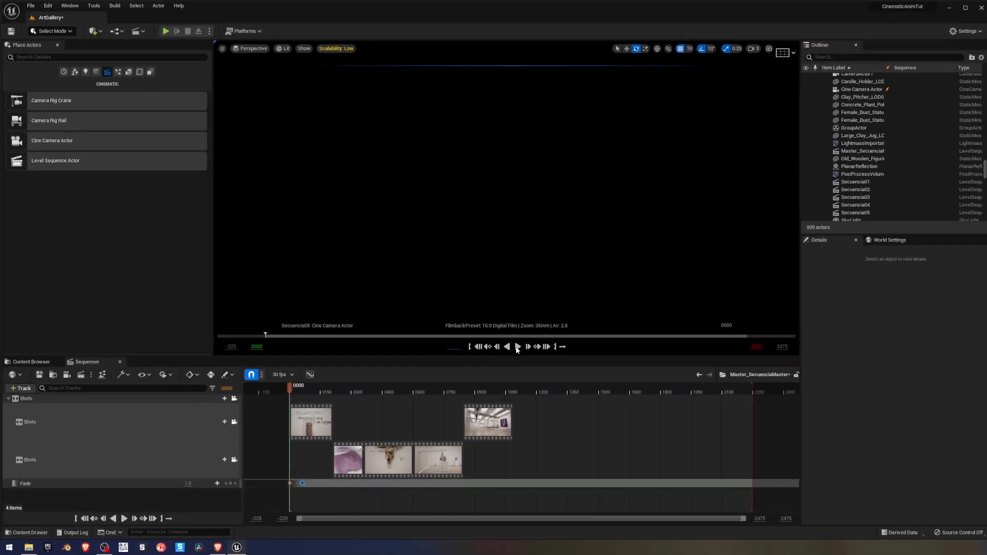
{"action": "left_click", "coordinate": [817, 228]}
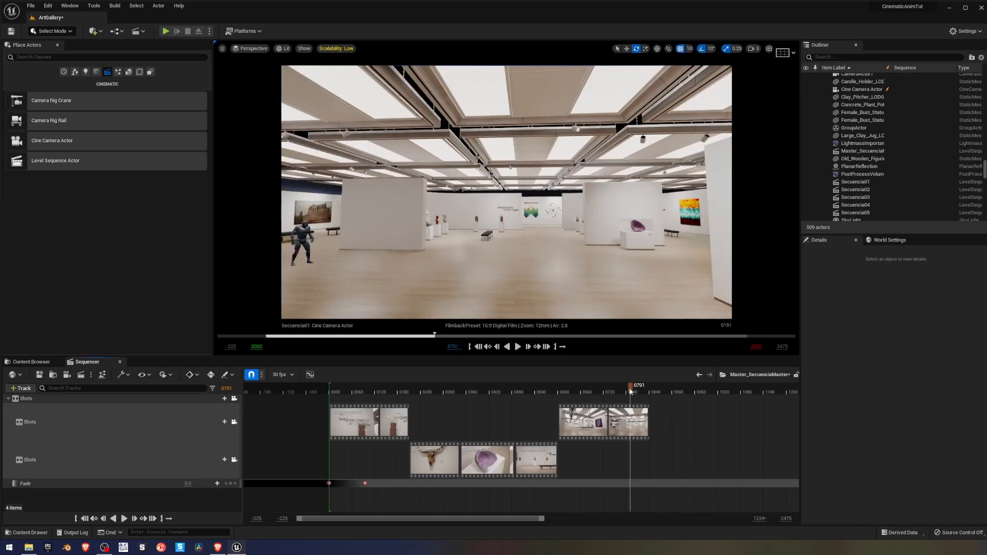
Keyframe a fade-out over the last frames of Secuencia01, setting the Fade value to 1 at the shot's end.
{"action": "left_click_drag", "start_coordinate": [631, 391], "coordinate": [648, 391]}
{"action": "left_click", "coordinate": [230, 484]}
{"action": "left_click", "coordinate": [188, 483]}
{"action": "type", "text": "1"}
{"action": "key", "text": "Return"}
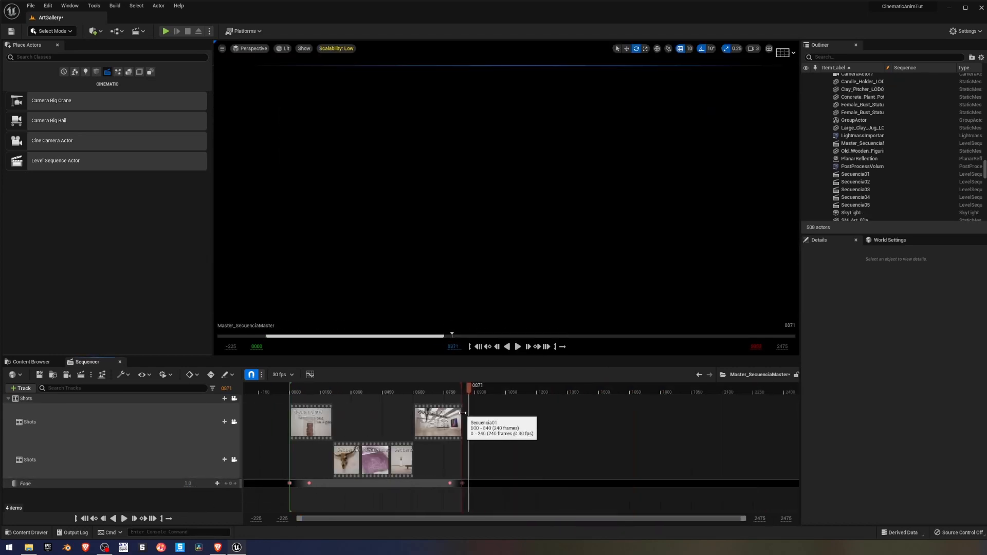
{"action": "left_click_drag", "start_coordinate": [297, 519], "coordinate": [407, 523]}
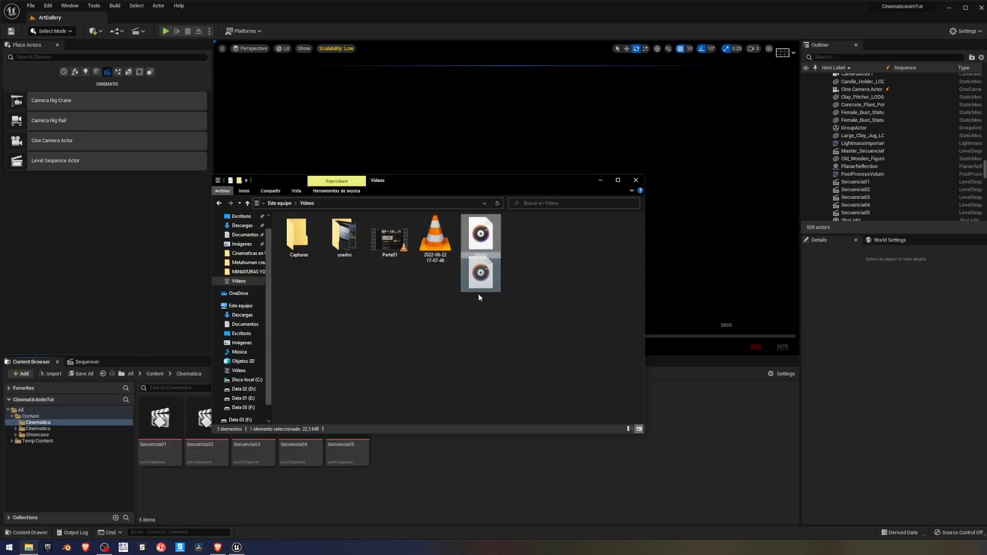
Import the Music audio file into the Cinematica folder, place it on a new Audio track from frame 0, and play the master sequence.
{"action": "left_click_drag", "start_coordinate": [447, 465], "coordinate": [446, 464]}
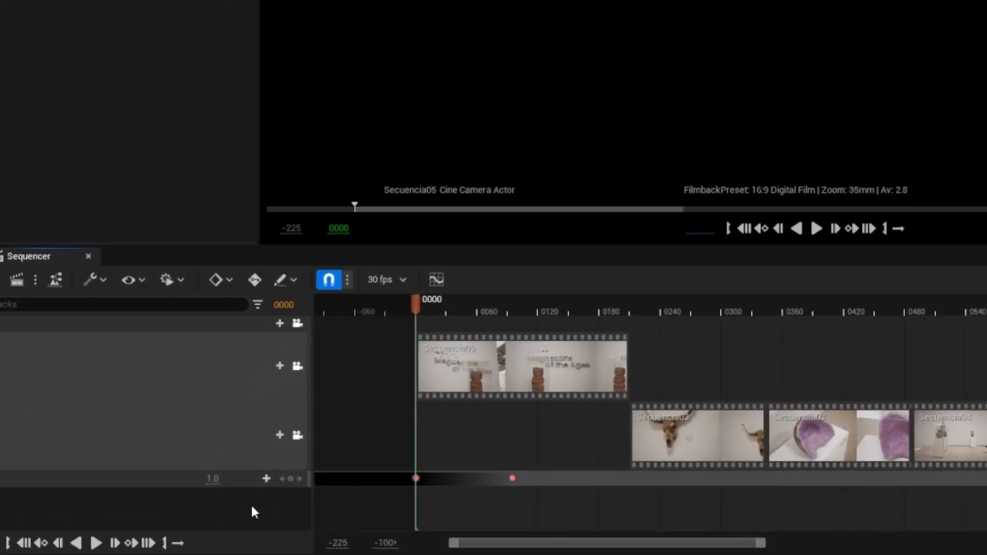
{"action": "right_click", "coordinate": [209, 497]}
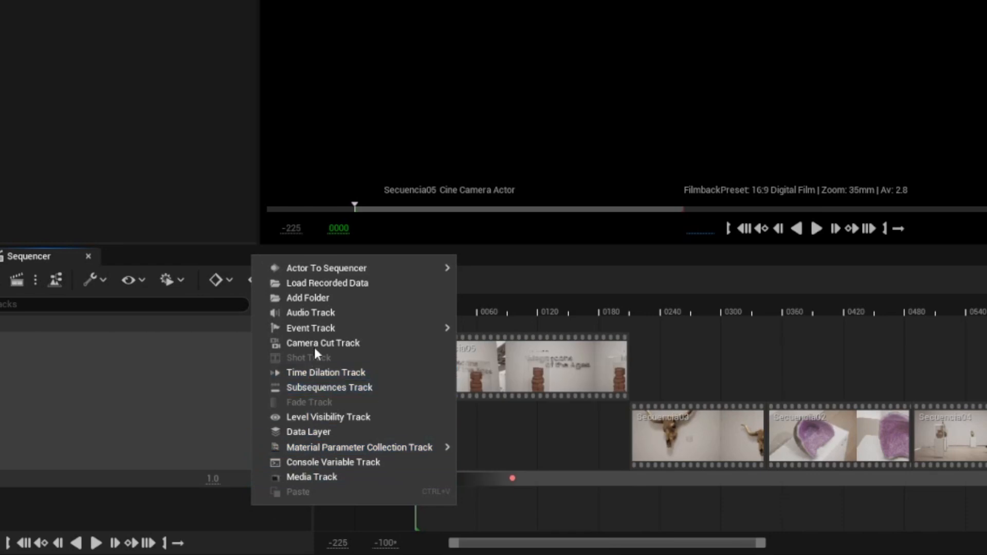
{"action": "left_click", "coordinate": [297, 313]}
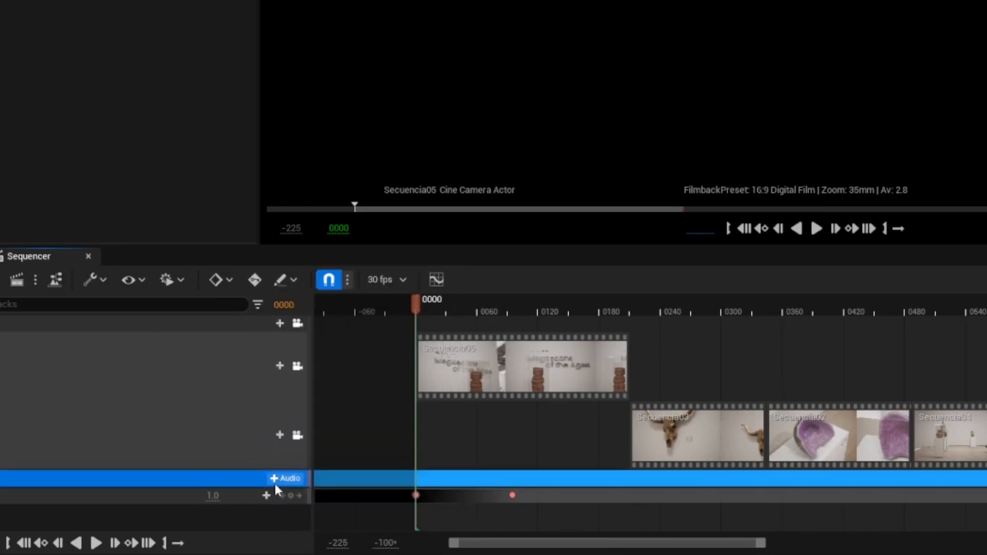
{"action": "left_click", "coordinate": [283, 479]}
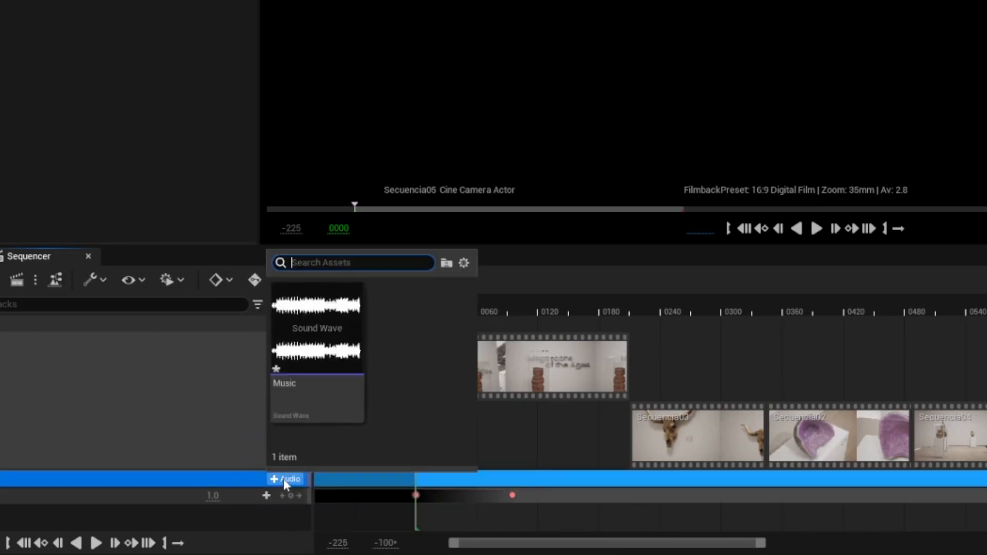
{"action": "left_click", "coordinate": [330, 390]}
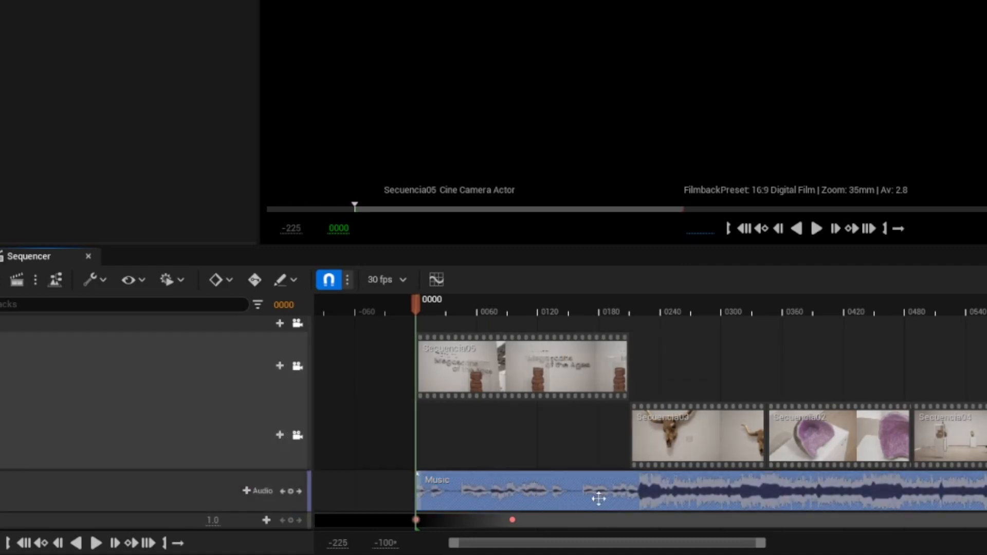
{"action": "left_click", "coordinate": [817, 228]}
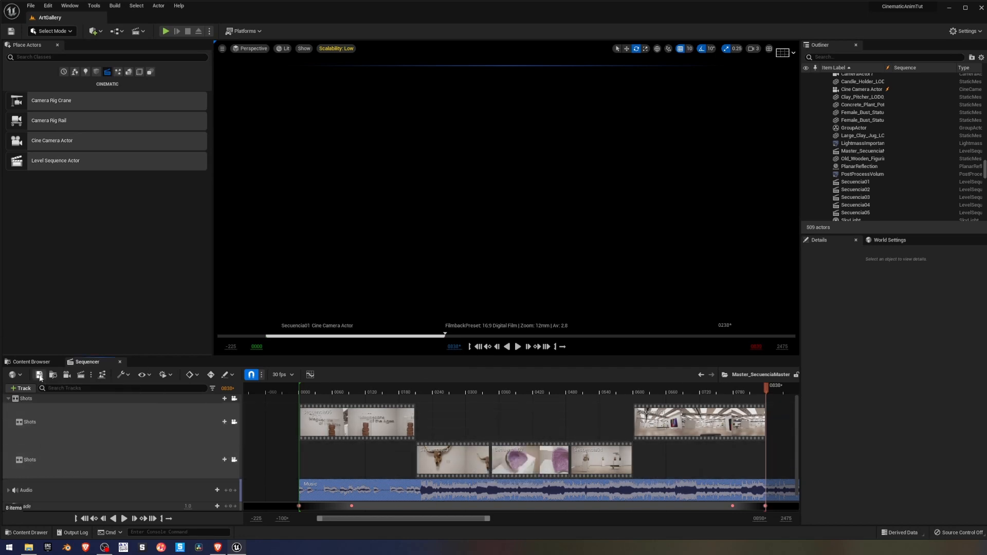
Save all unsaved content, including the Music sound wave, and return to the Sequencer.
{"action": "left_click", "coordinate": [32, 362]}
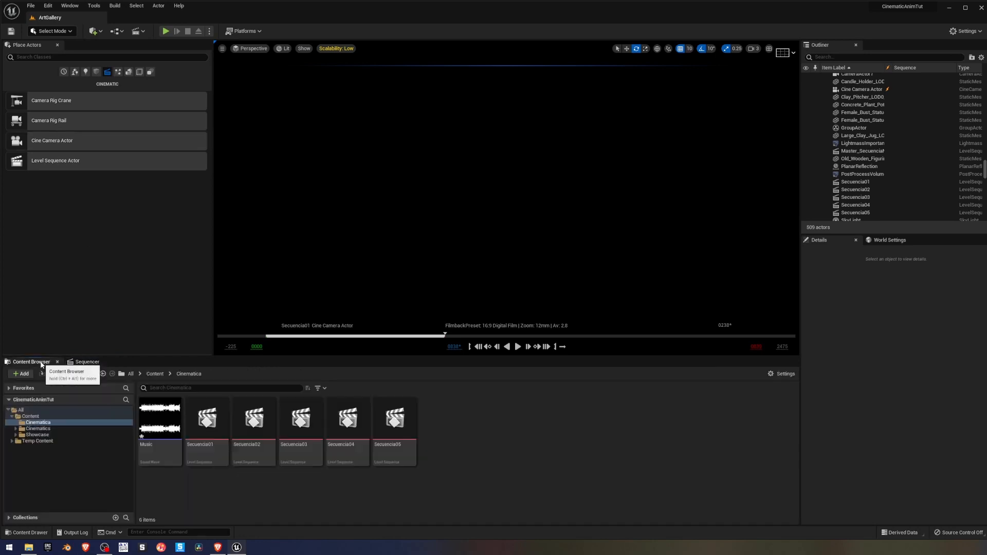
{"action": "left_click", "coordinate": [83, 375]}
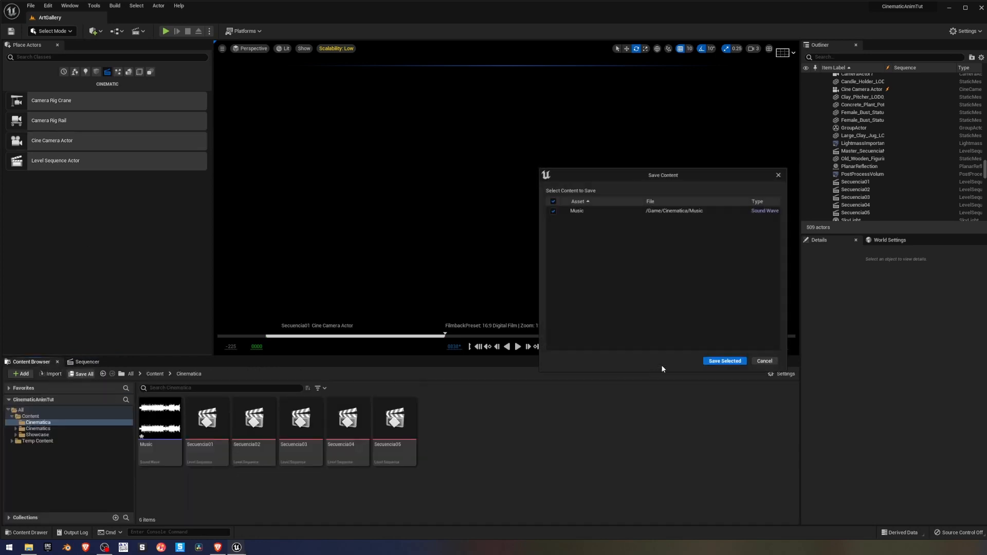
{"action": "left_click", "coordinate": [724, 362]}
{"action": "left_click", "coordinate": [86, 362]}
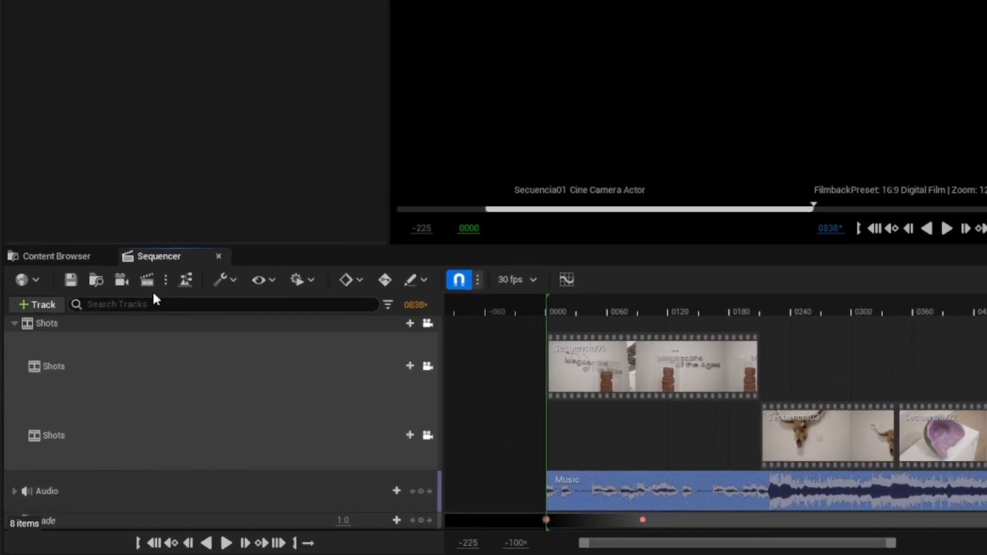
Set up the master sequence's movie render as Video Sequence (avi) with Master Audio Submix sound at 1920 x 1080 resolution.
{"action": "left_click", "coordinate": [141, 284]}
{"action": "left_click", "coordinate": [524, 163]}
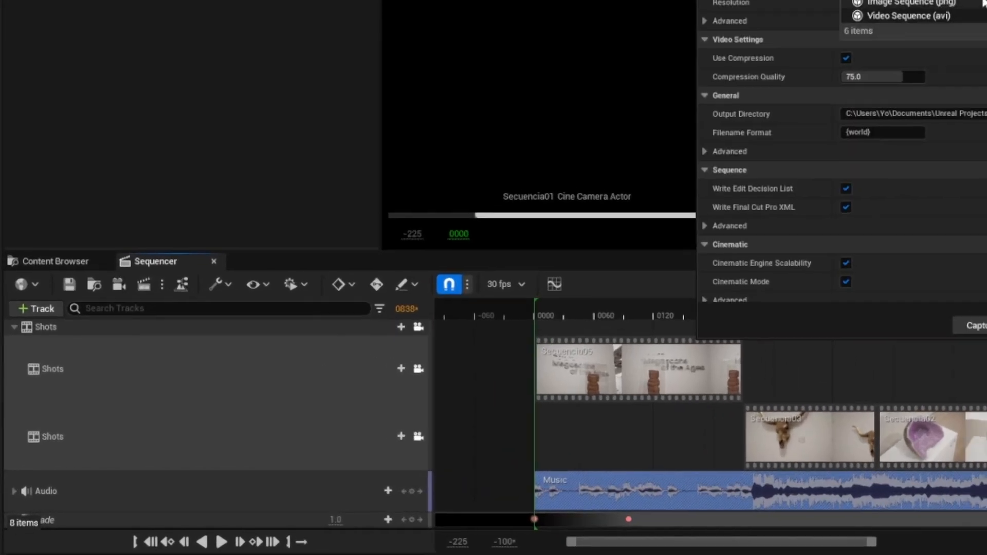
{"action": "left_click", "coordinate": [532, 223]}
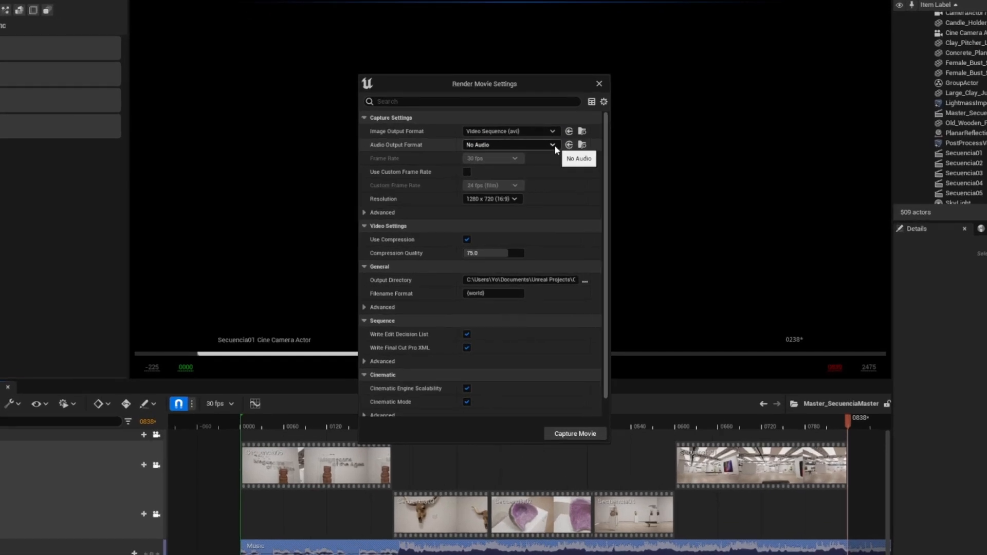
{"action": "left_click", "coordinate": [555, 146]}
{"action": "left_click", "coordinate": [537, 170]}
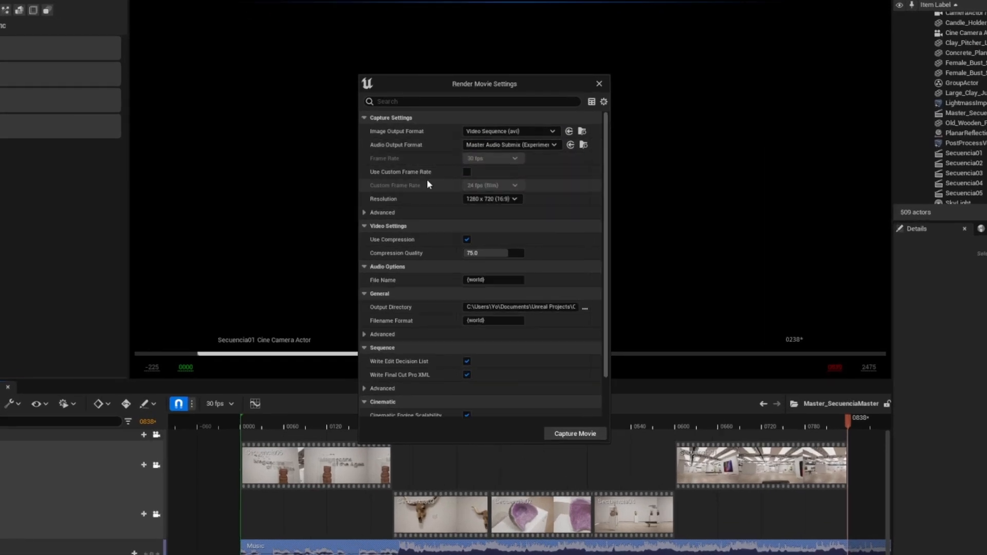
{"action": "left_click", "coordinate": [491, 199]}
{"action": "left_click", "coordinate": [494, 248]}
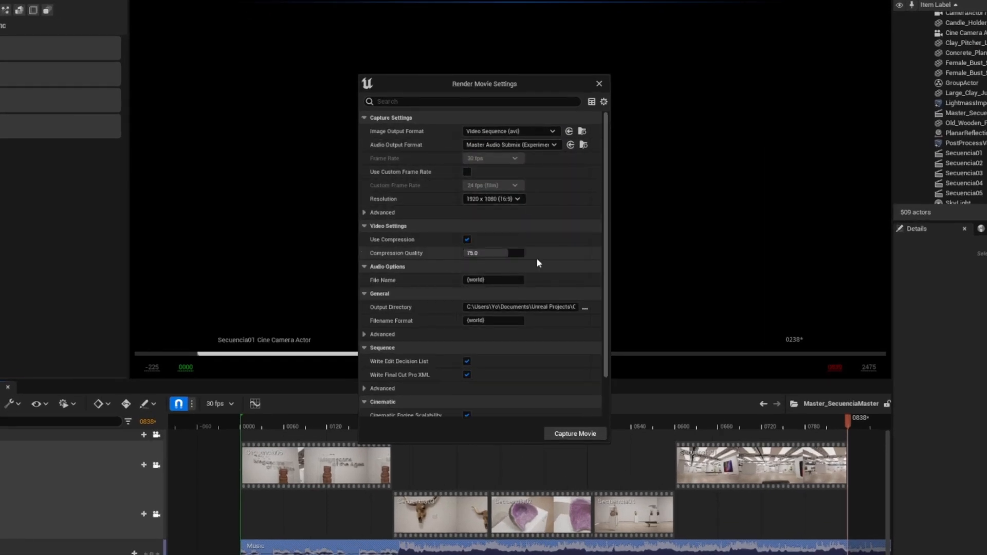
Create a RenderVideo folder inside Cinematicas en Unreal Engine 5 and select it as the render's output directory.
{"action": "left_click", "coordinate": [585, 308]}
{"action": "left_click", "coordinate": [565, 99]}
{"action": "double_click", "coordinate": [513, 167]}
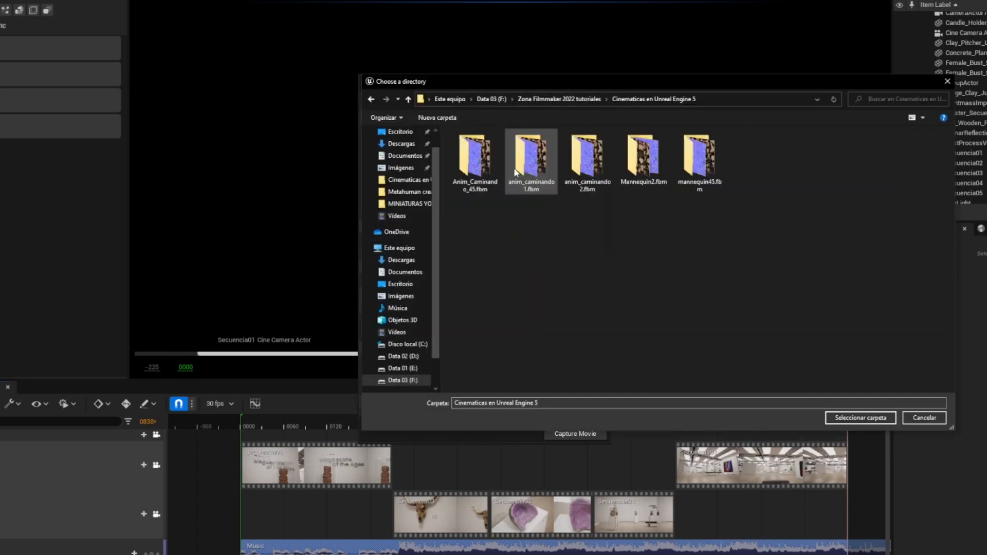
{"action": "left_click", "coordinate": [436, 117]}
{"action": "type", "text": "RenderVideo"}
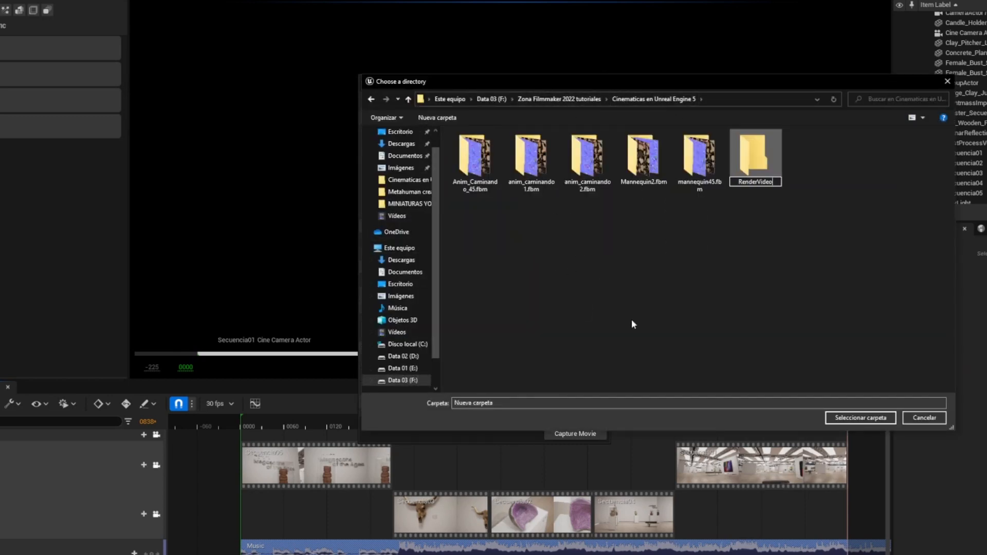
{"action": "key", "text": "Return"}
{"action": "key", "text": "Return"}
{"action": "left_click", "coordinate": [861, 418]}
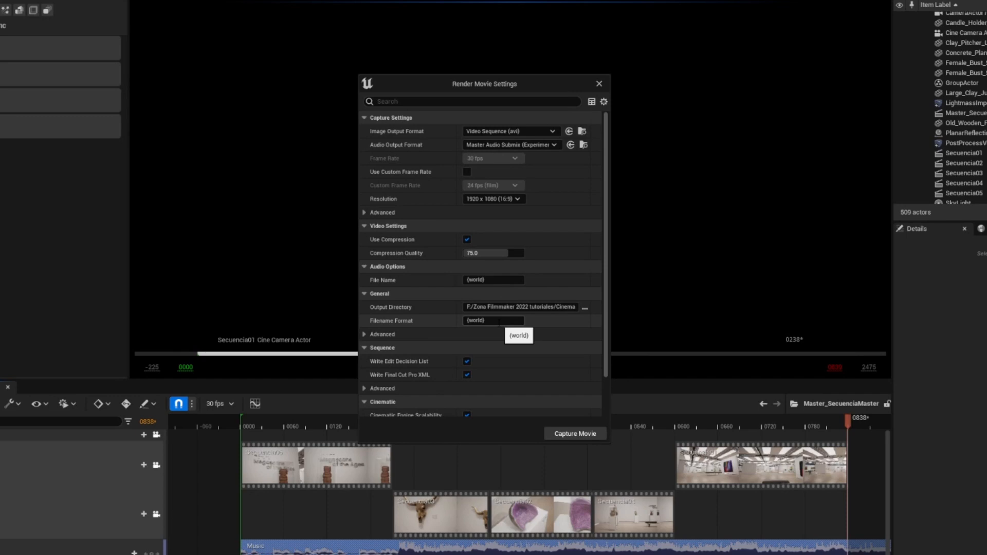
Set the audio file name to Cinematica in the render settings and start capturing the movie.
{"action": "scroll", "coordinate": [570, 350], "scroll_direction": "down", "scroll_amount": 1}
{"action": "left_click", "coordinate": [506, 264]}
{"action": "type", "text": "Cinematica"}
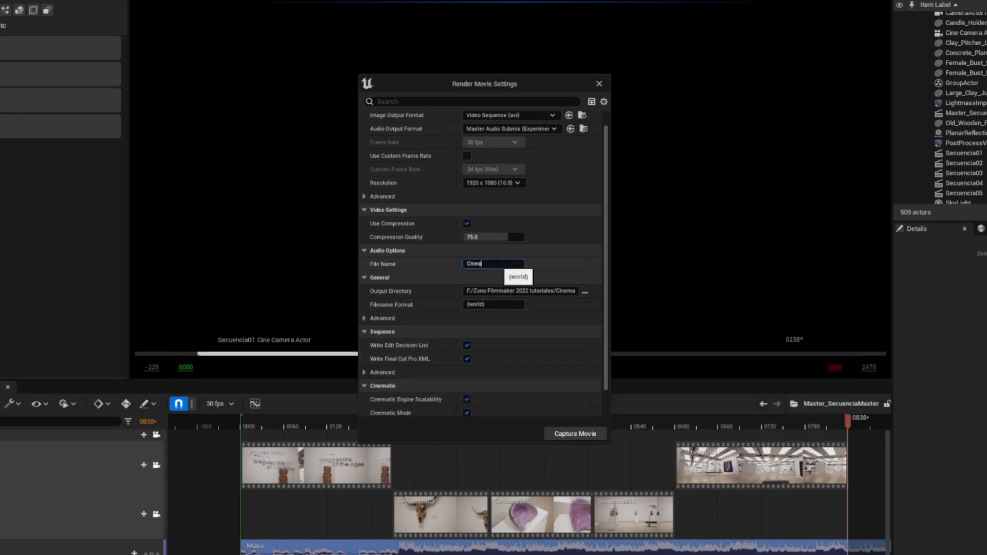
{"action": "left_click", "coordinate": [586, 436]}
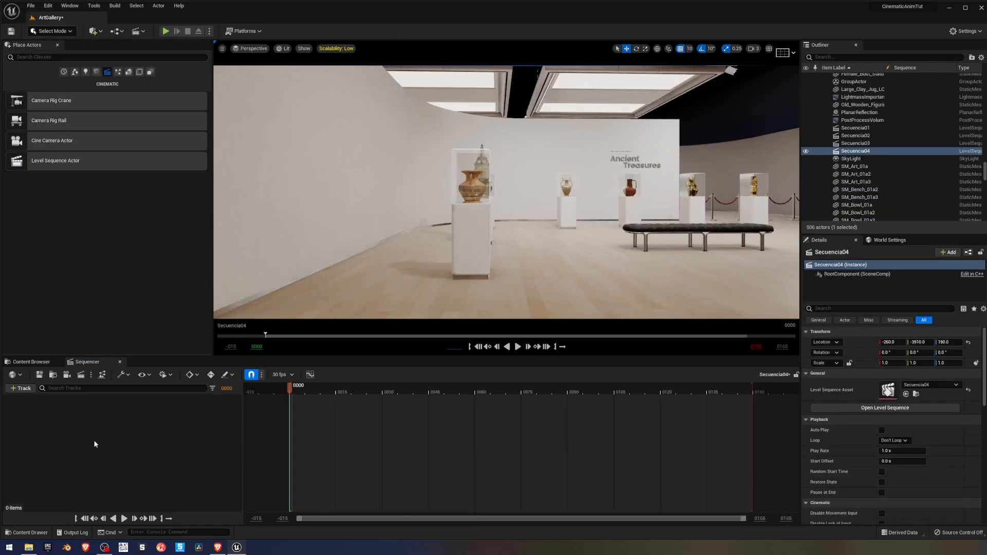
Add a Cine Camera to Secuencia04 and frame the displayed vases beside the curved wall for the shot's start.
{"action": "left_click", "coordinate": [67, 375]}
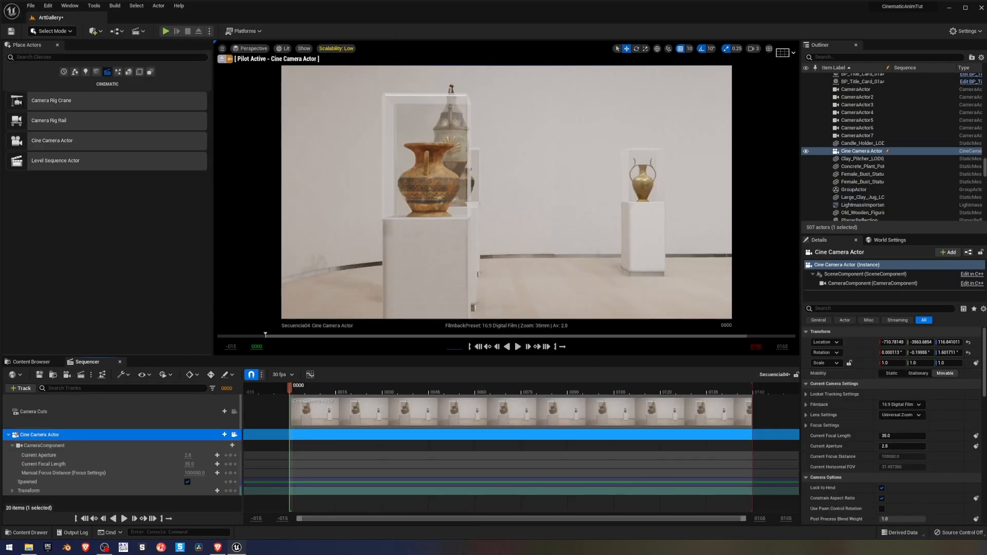
{"action": "key", "text": "d"}
{"action": "key", "text": "a"}
{"action": "key", "text": "s"}
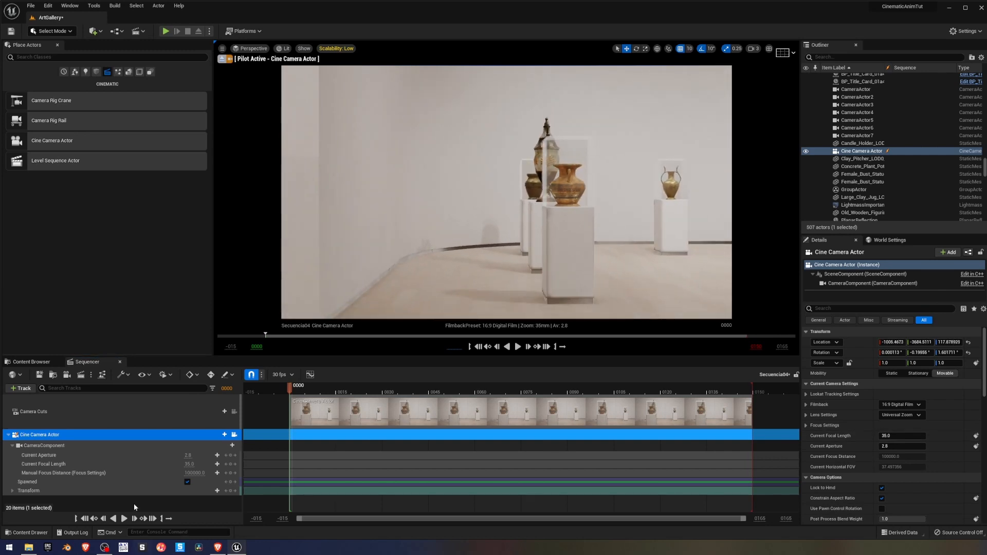
Extend Secuencia04 and its camera cut to frame 240, and move the camera to the Ancient Treasures wall for the shot's end.
{"action": "left_click_drag", "start_coordinate": [744, 394], "coordinate": [736, 386]}
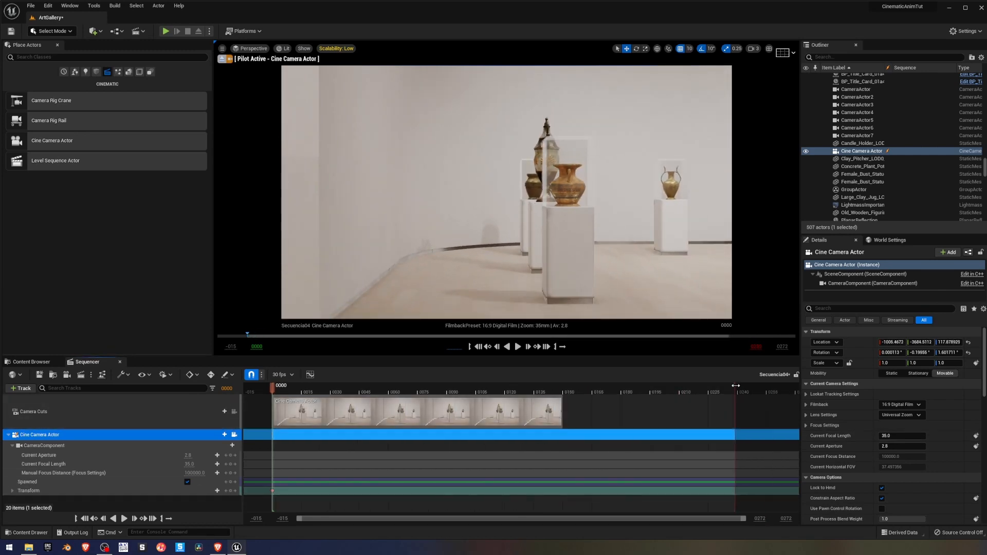
{"action": "left_click_drag", "start_coordinate": [562, 410], "coordinate": [739, 411]}
{"action": "left_click", "coordinate": [176, 503]}
{"action": "key", "text": "d"}
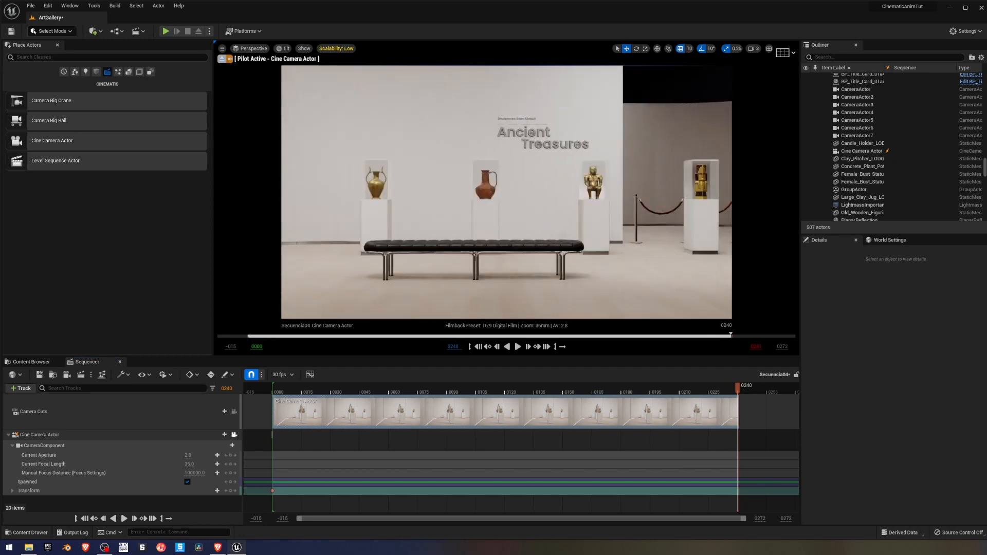
{"action": "key", "text": "a"}
{"action": "left_click", "coordinate": [518, 347]}
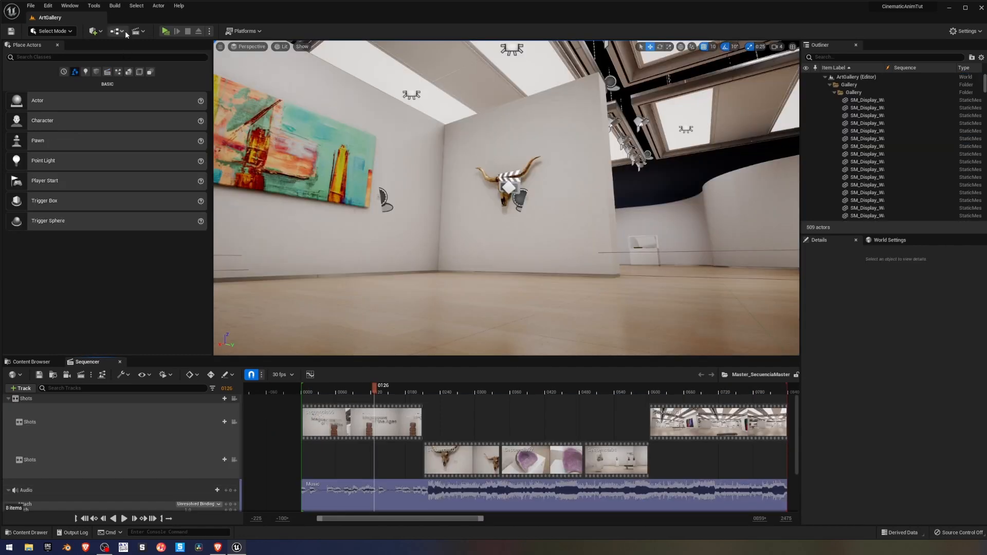
In the Level Blueprint, add a Create Level Sequence Player node after Event BeginPlay and assign Master_SecuenciaMaster as its Level Sequence.
{"action": "left_click", "coordinate": [159, 87]}
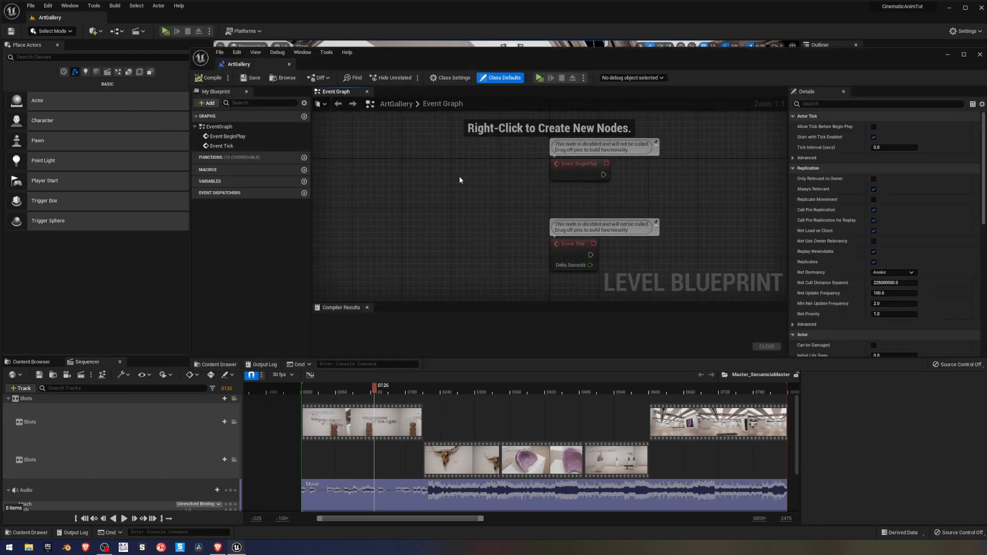
{"action": "right_click_drag", "start_coordinate": [460, 180], "coordinate": [274, 188]}
{"action": "left_click_drag", "start_coordinate": [418, 183], "coordinate": [465, 188]}
{"action": "type", "text": "level"}
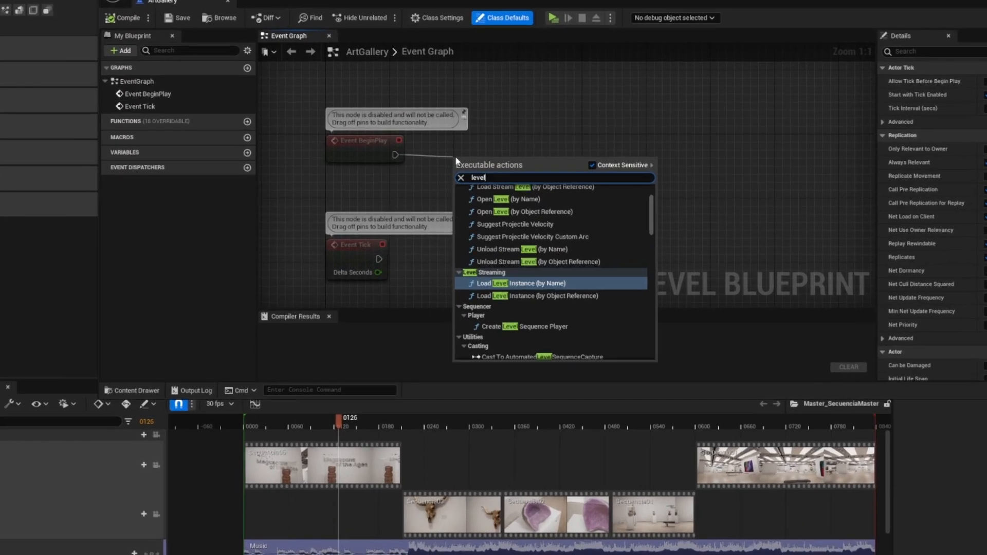
{"action": "type", "text": " se"}
{"action": "key", "text": "Return"}
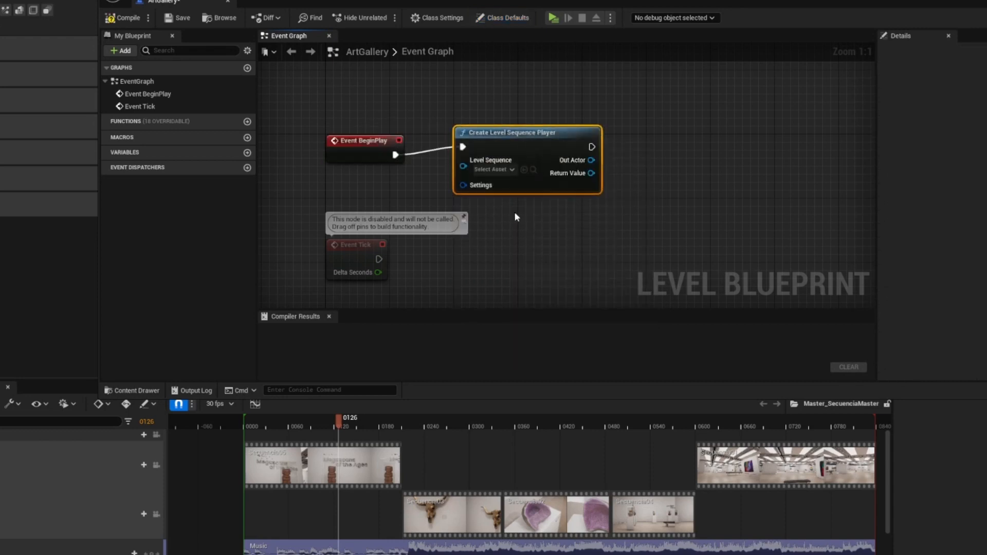
{"action": "right_click_drag", "start_coordinate": [517, 217], "coordinate": [456, 225]}
{"action": "left_click", "coordinate": [436, 177]}
{"action": "left_click", "coordinate": [476, 196]}
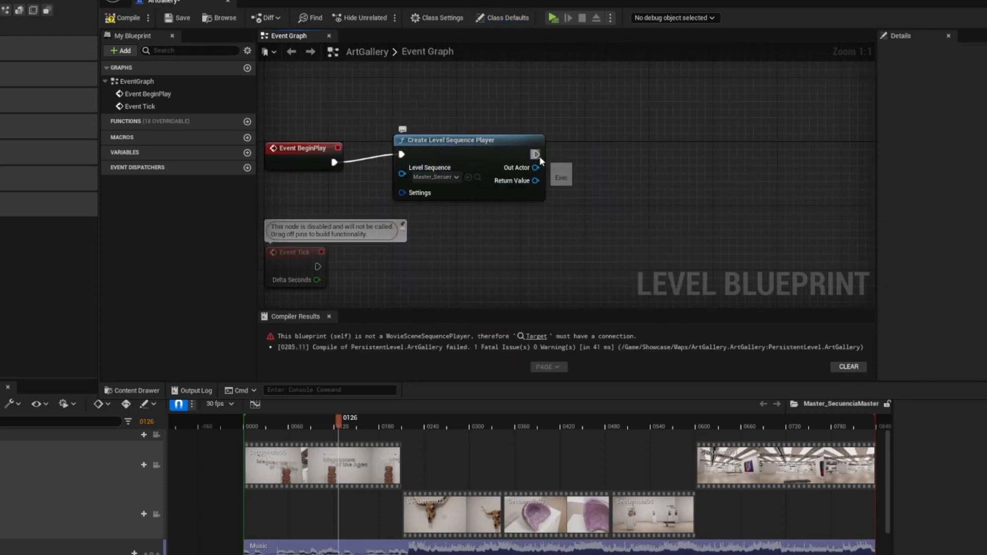
Add a Play node after Create Level Sequence Player, connect Return Value to its Target, and compile and close the Level Blueprint.
{"action": "left_click_drag", "start_coordinate": [537, 154], "coordinate": [591, 156]}
{"action": "left_click", "coordinate": [620, 272]}
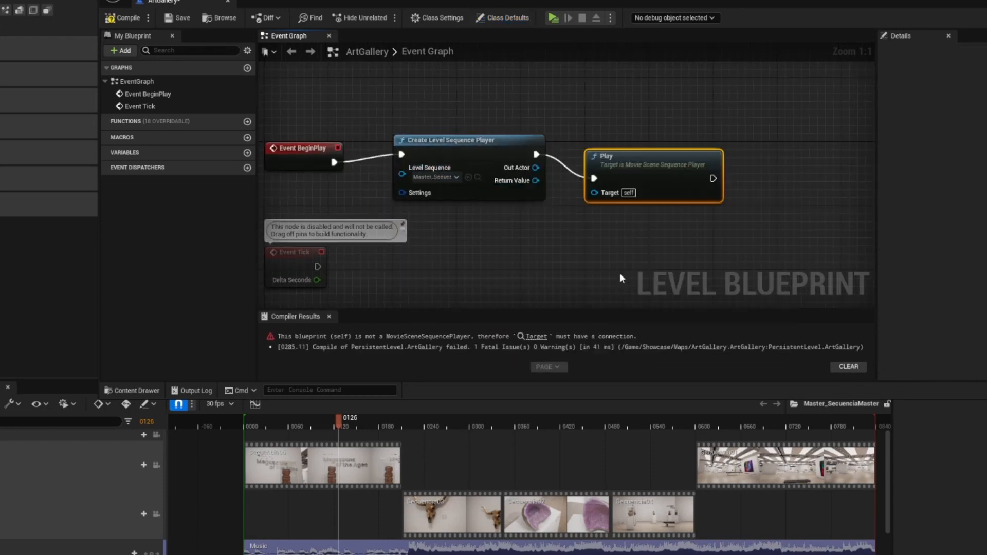
{"action": "left_click_drag", "start_coordinate": [596, 194], "coordinate": [596, 194]}
{"action": "left_click", "coordinate": [121, 18]}
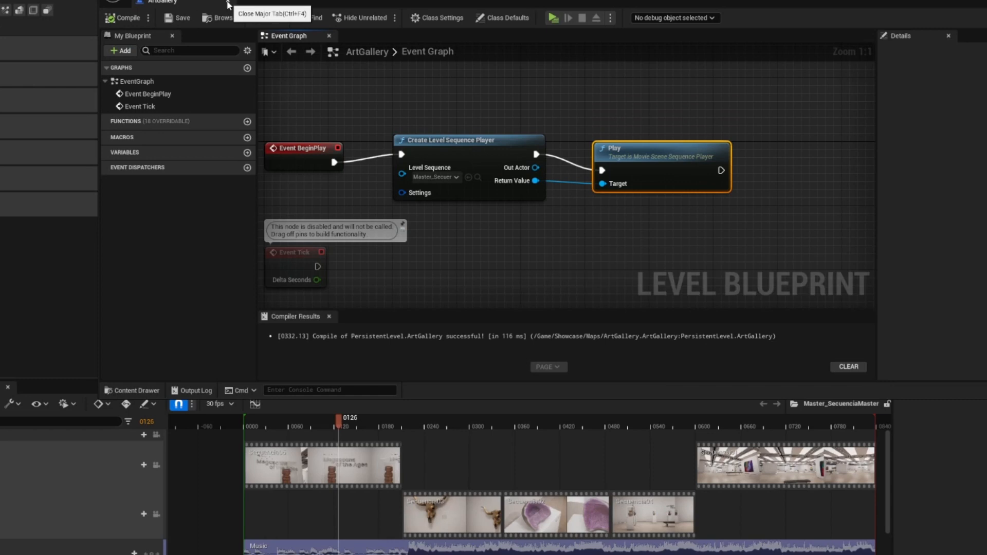
{"action": "left_click", "coordinate": [227, 2]}
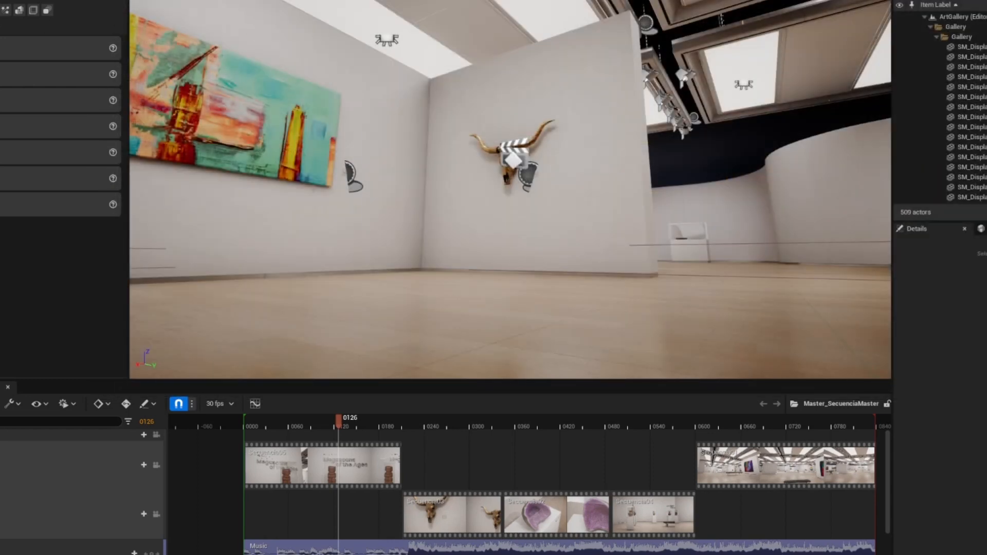
Run the level preview to check the cinematic on start, and walk the character forward through the gallery.
{"action": "key", "text": "alt+p"}
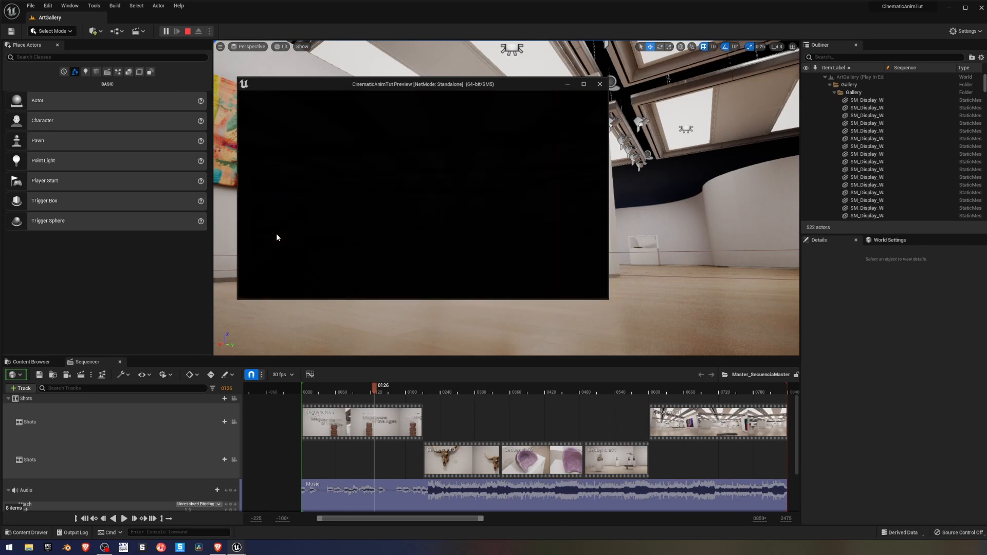
{"action": "left_click", "coordinate": [401, 226]}
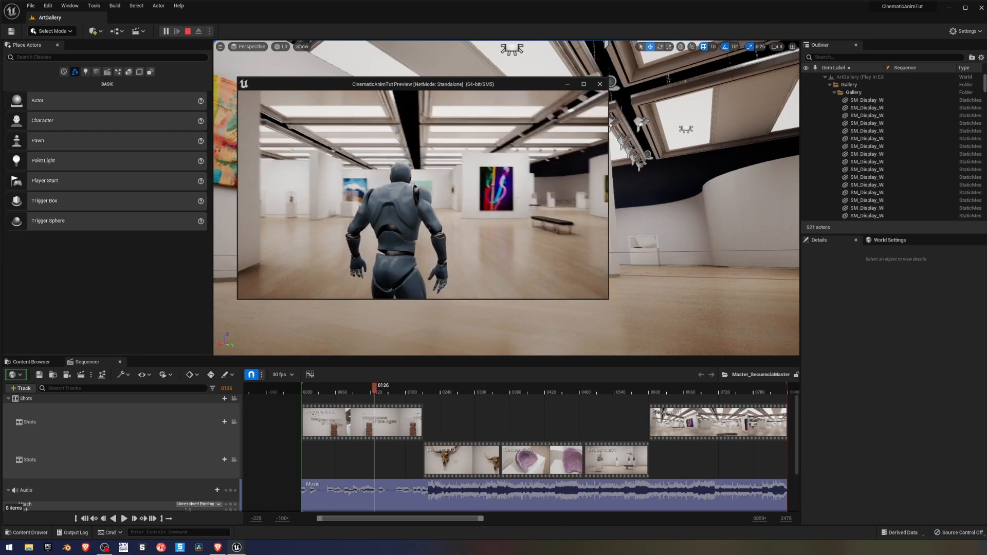
{"action": "key", "text": "w"}
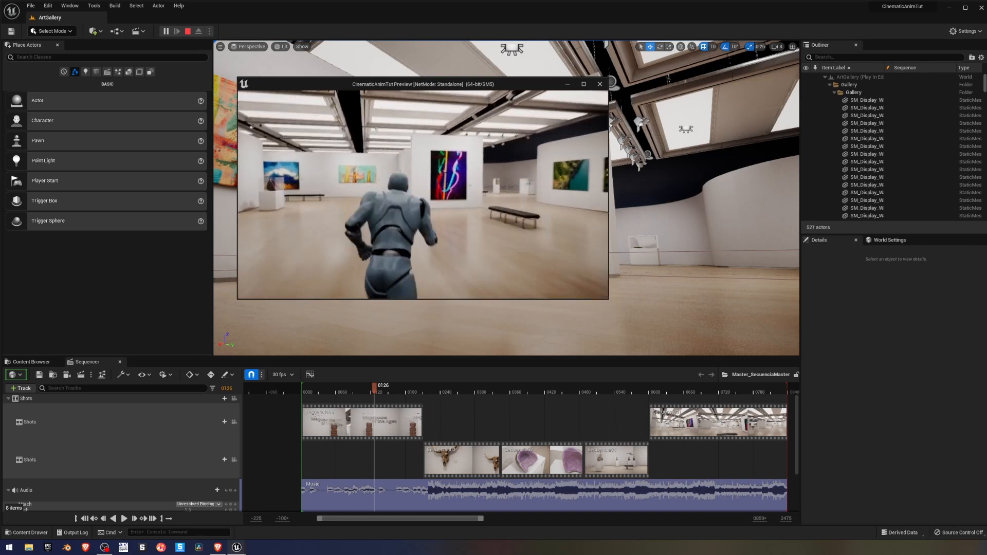